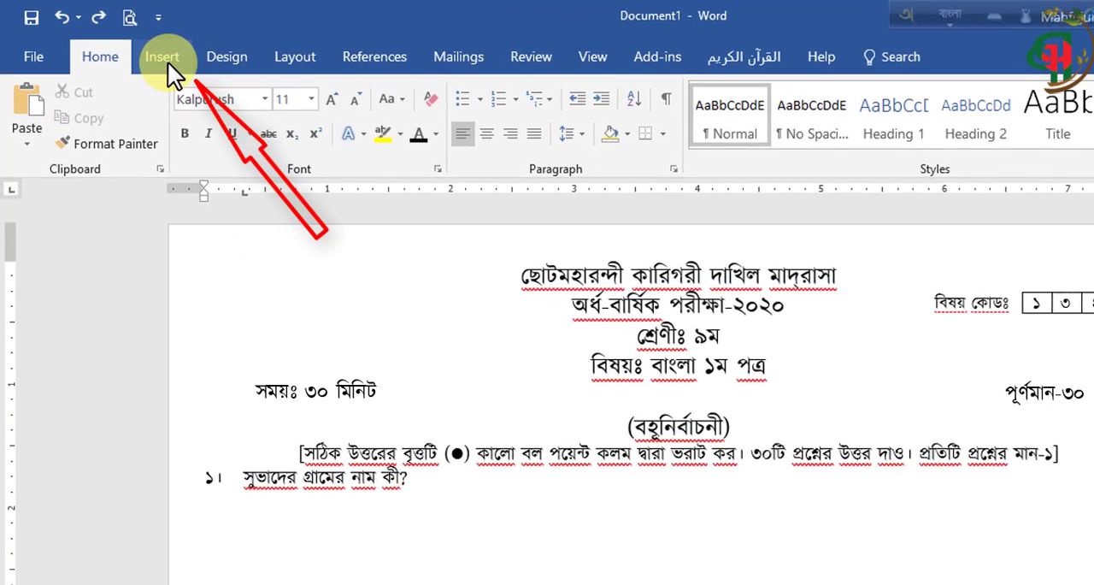
# Draw a circle about 1.4" in diameter with the Oval shape in the blank area below question ১
pyautogui.click(171, 62)
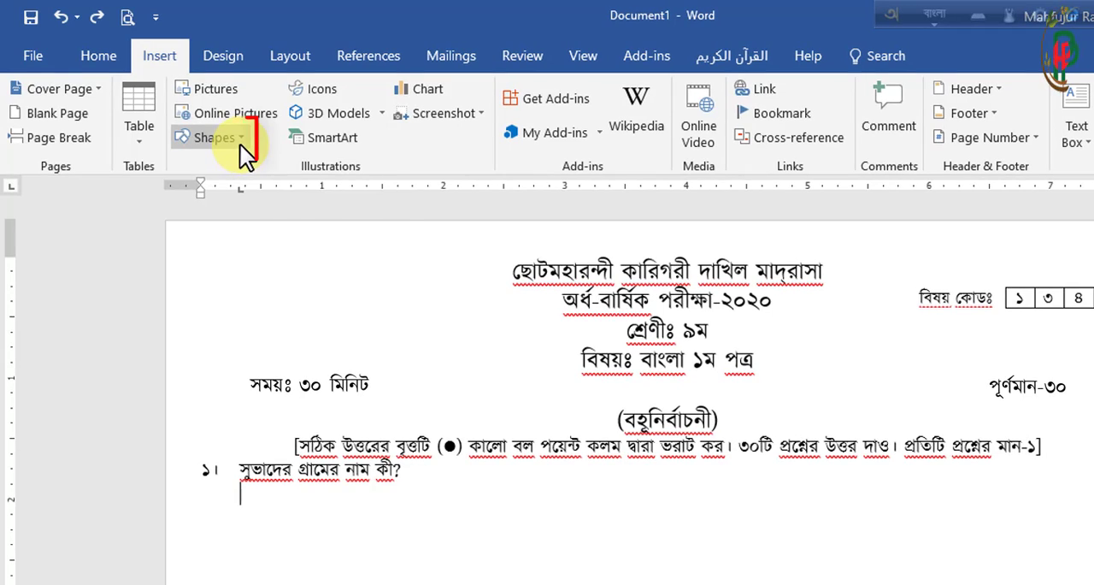
pyautogui.click(241, 141)
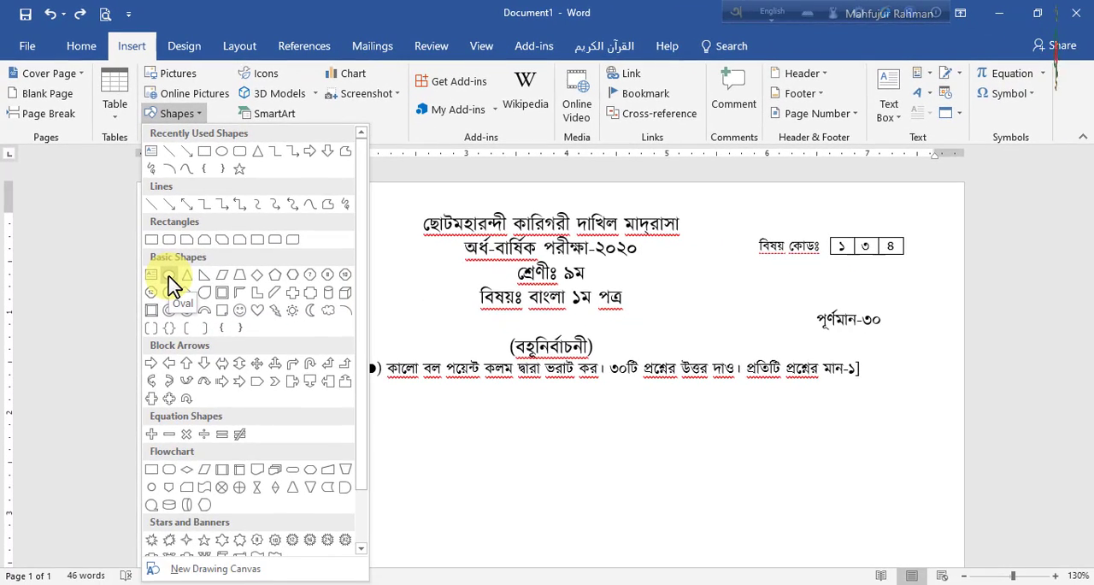
pyautogui.click(168, 278)
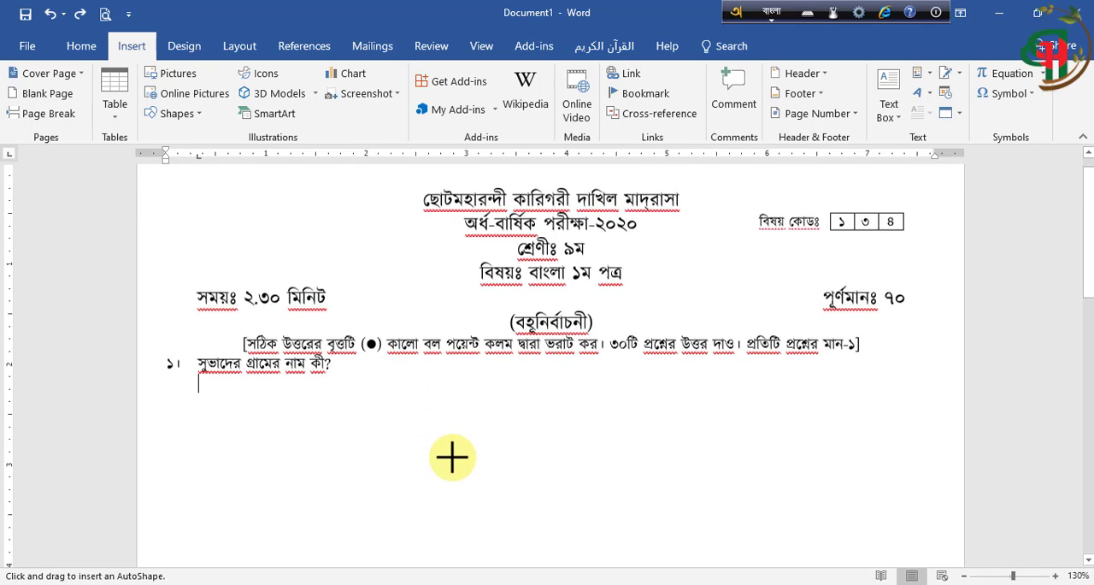
pyautogui.scroll(-2, 452, 458)
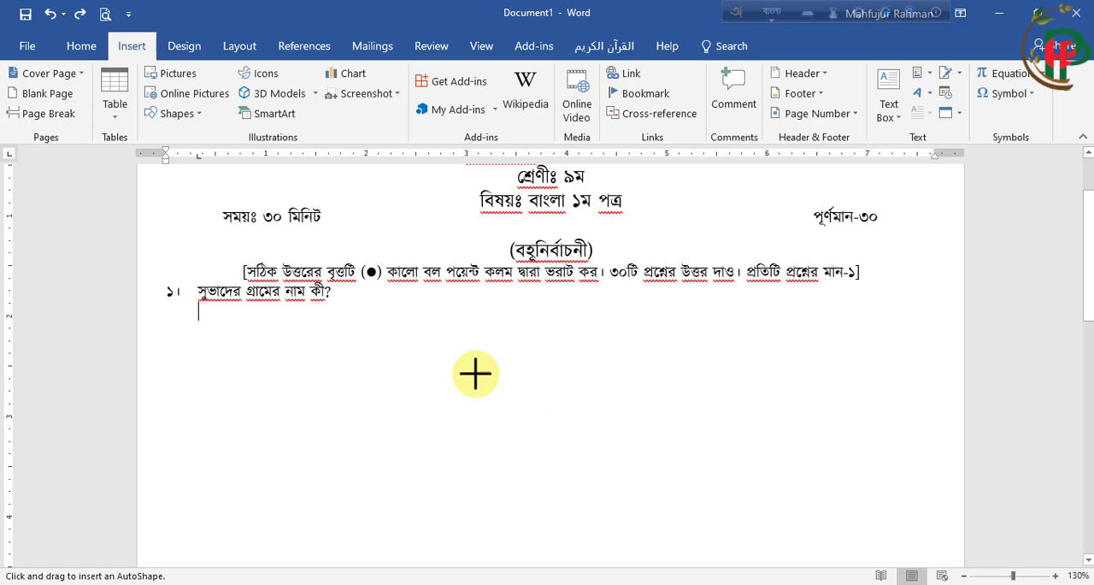
pyautogui.moveTo(464, 371); pyautogui.dragTo(605, 484)
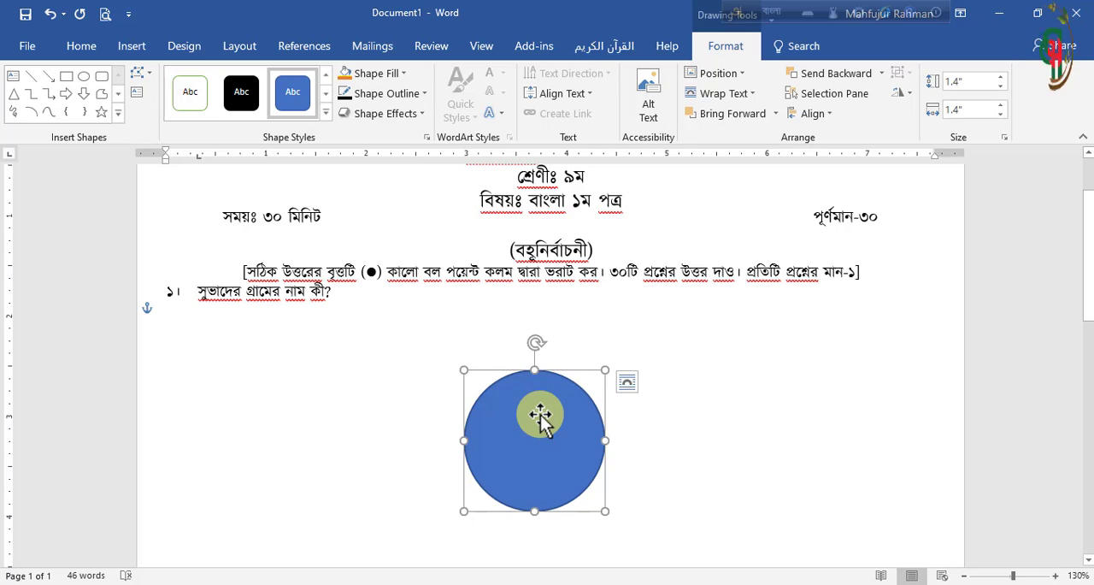
# Add the letter "ক" as text inside the circle, using the Kalpurush font
pyautogui.rightClick(540, 419)
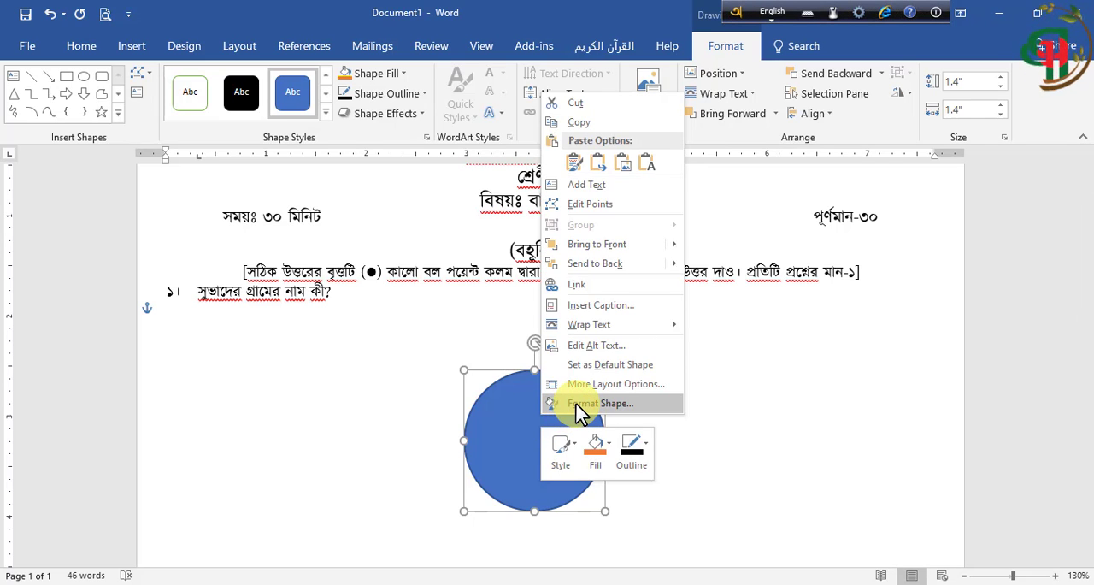
pyautogui.click(590, 185)
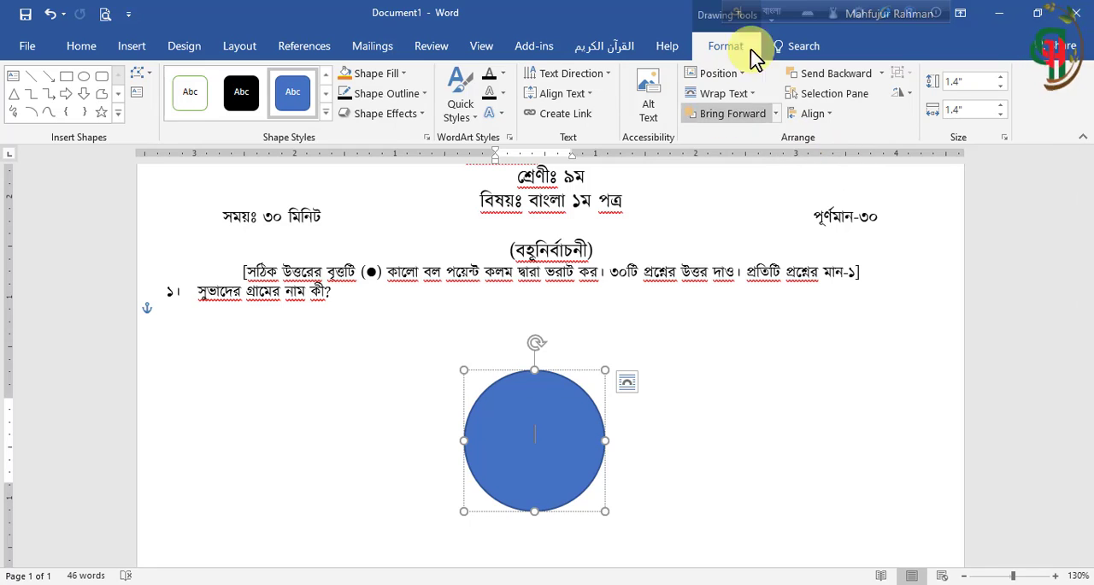
pyautogui.click(76, 53)
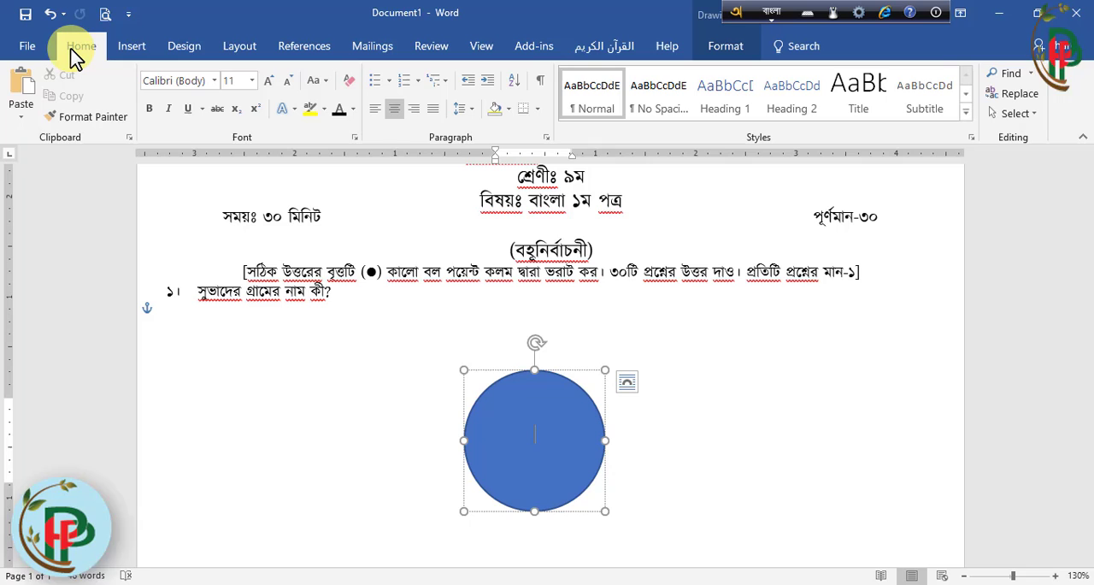
pyautogui.click(213, 80)
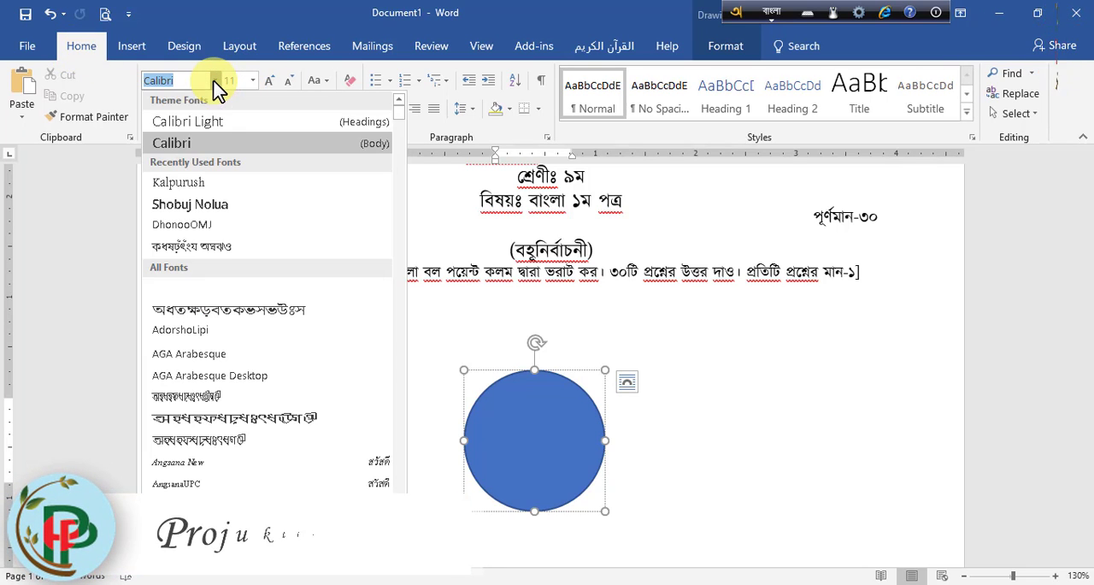
pyautogui.click(191, 183)
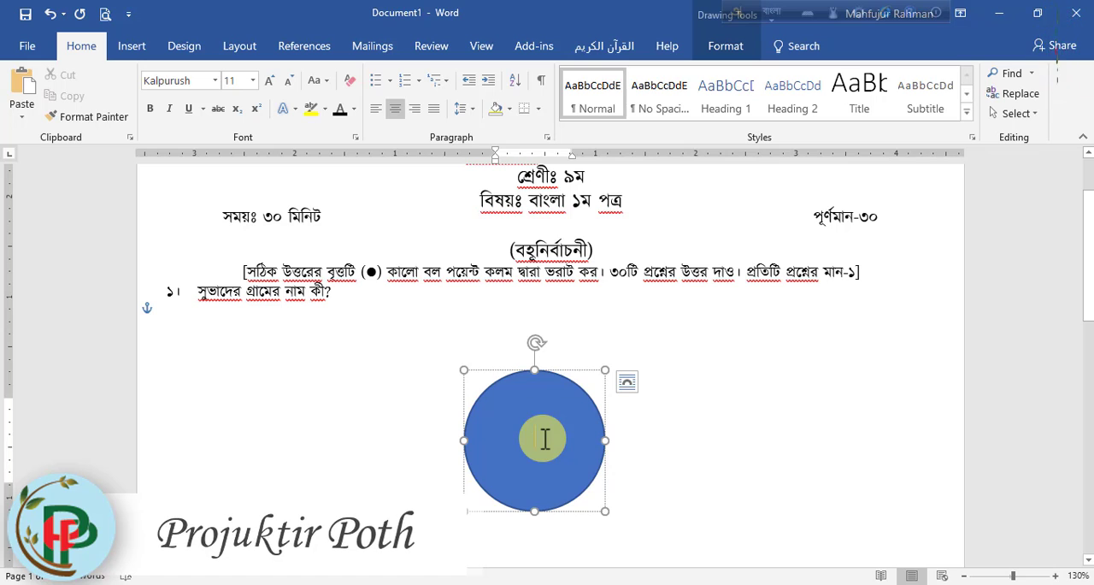
pyautogui.write('ক')
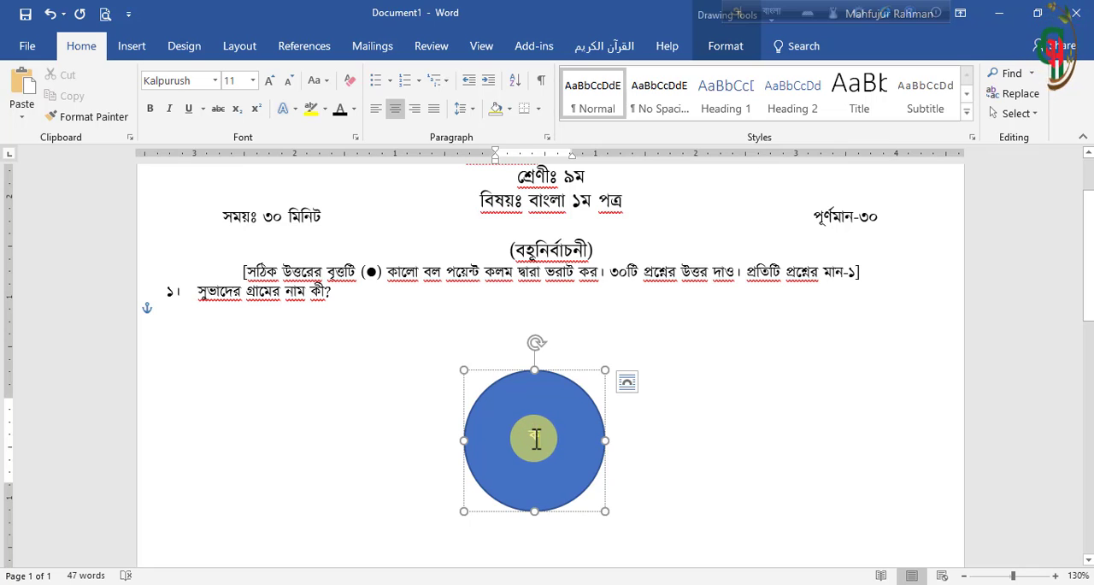
# Change the font color of the letter "ক" in the circle to black
pyautogui.moveTo(537, 438); pyautogui.dragTo(530, 439)
pyautogui.doubleClick(531, 438)
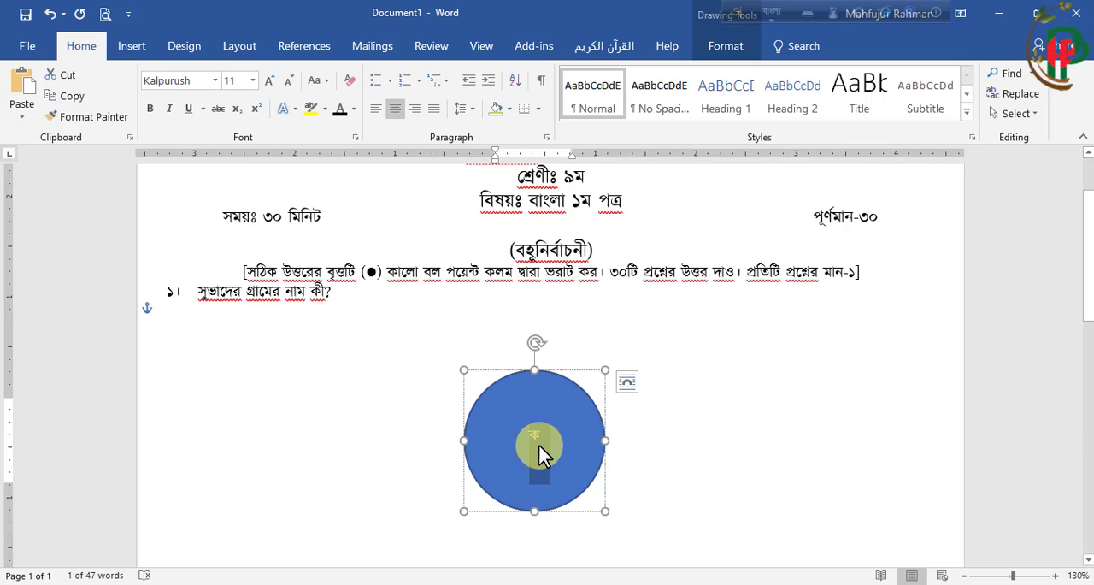
pyautogui.click(353, 110)
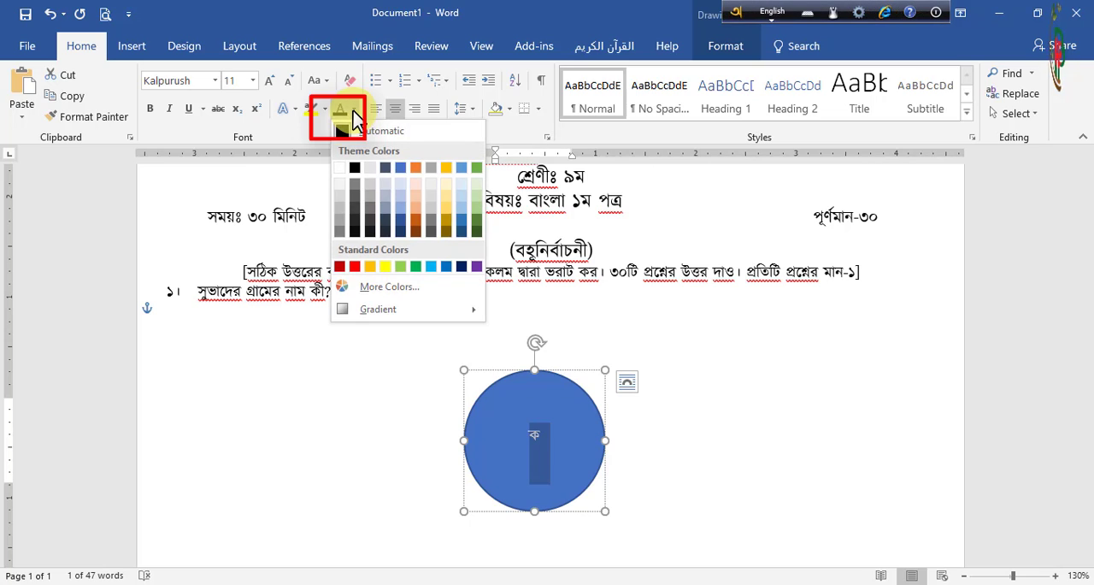
pyautogui.click(354, 168)
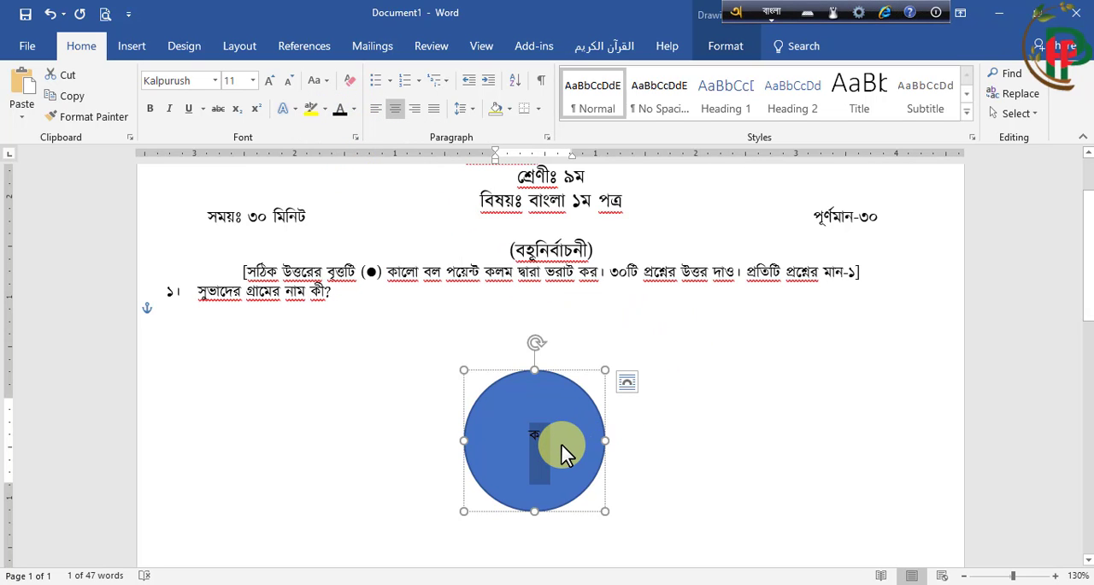
# Reduce the font size of the letter "ক" in the circle to 8
pyautogui.click(540, 433)
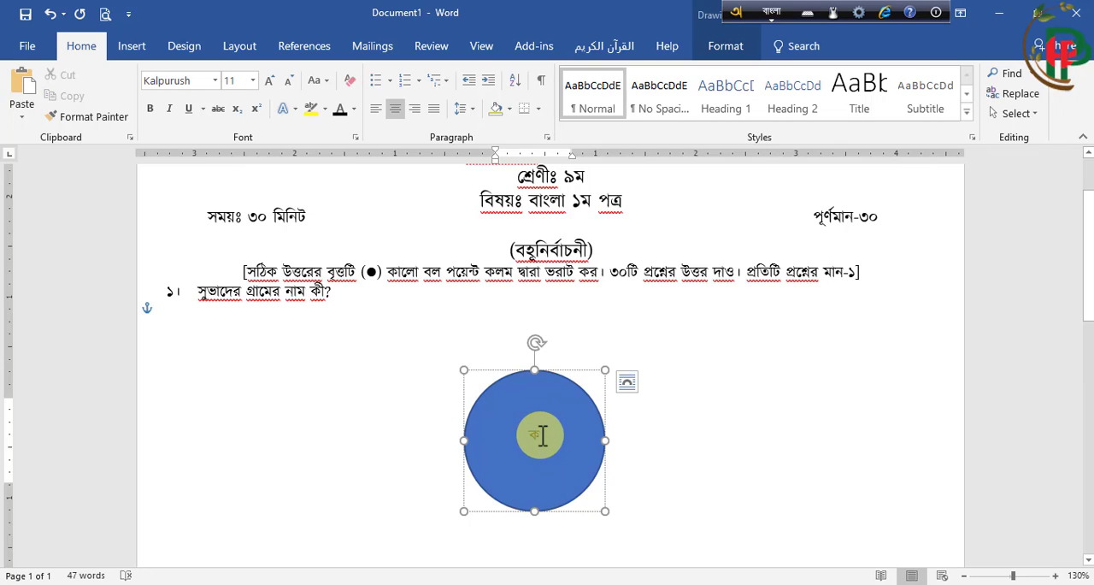
pyautogui.doubleClick(540, 433)
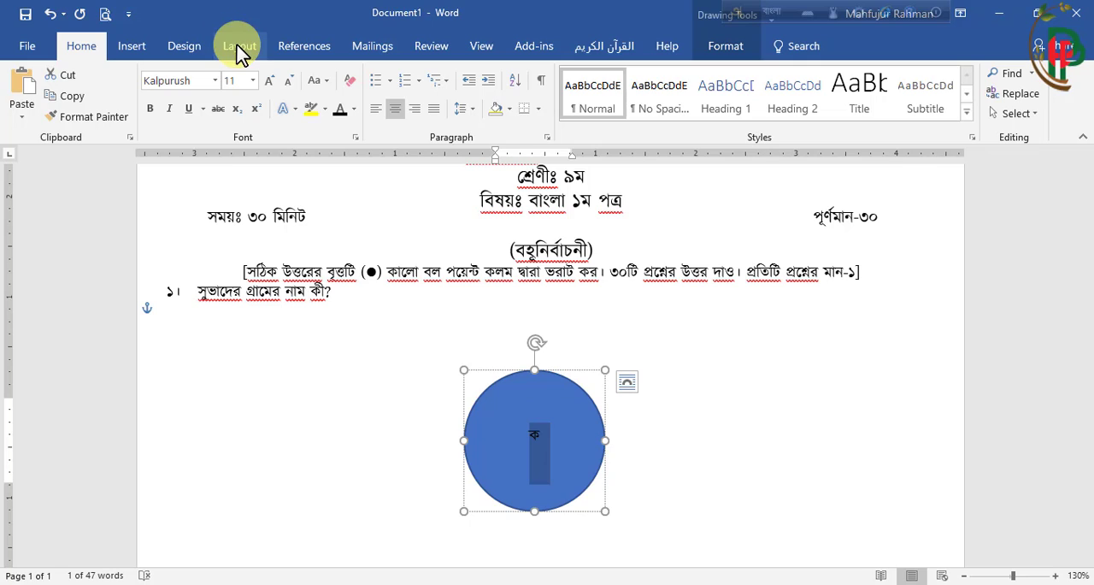
pyautogui.click(291, 83)
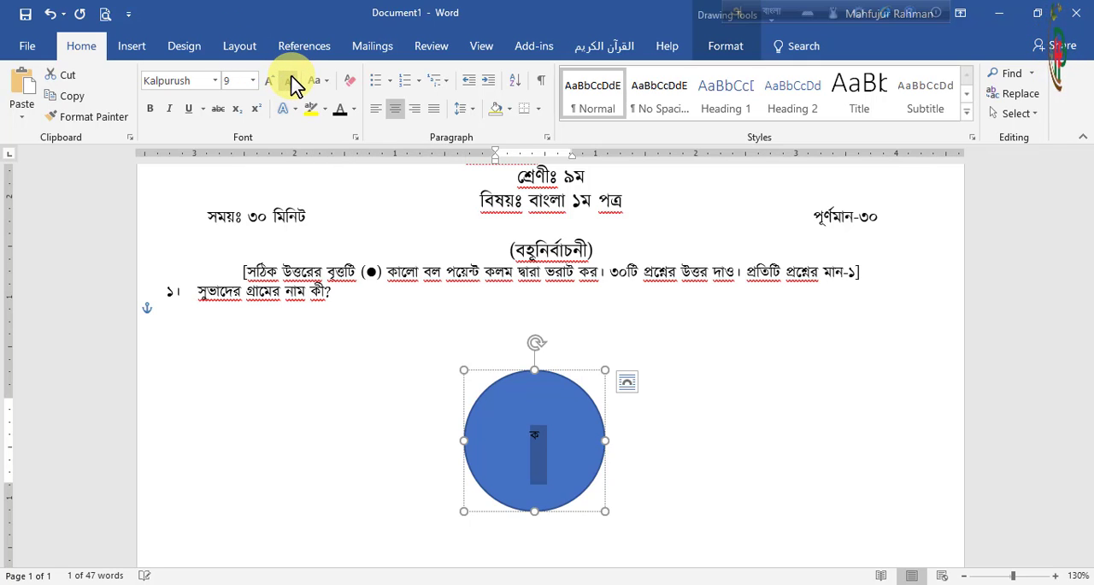
pyautogui.click(291, 83)
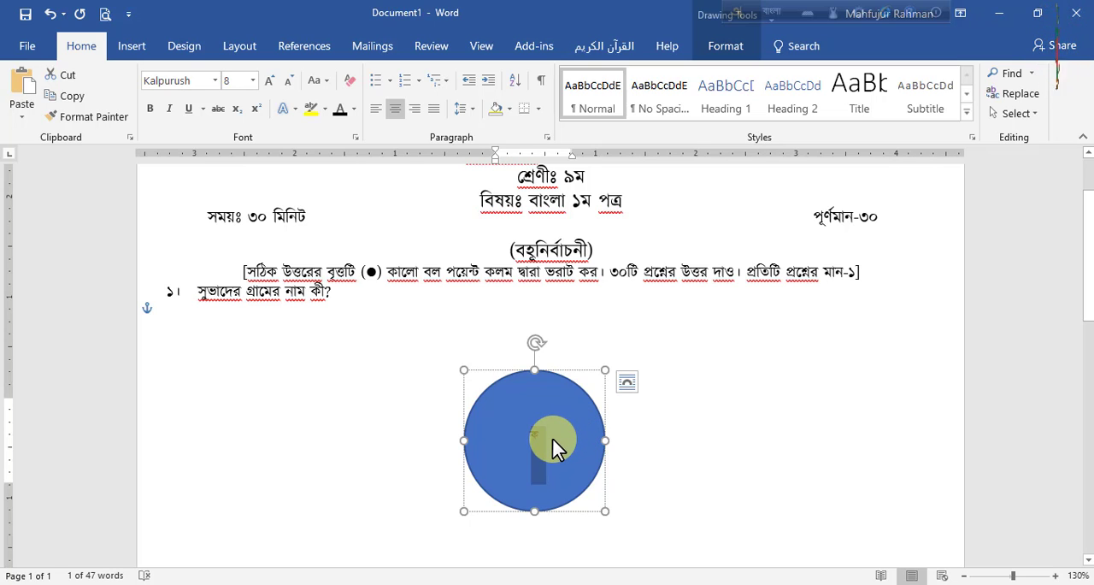
# Set the letter's paragraph spacing to 0 pt after and its line spacing to Multiple at .7
pyautogui.click(240, 49)
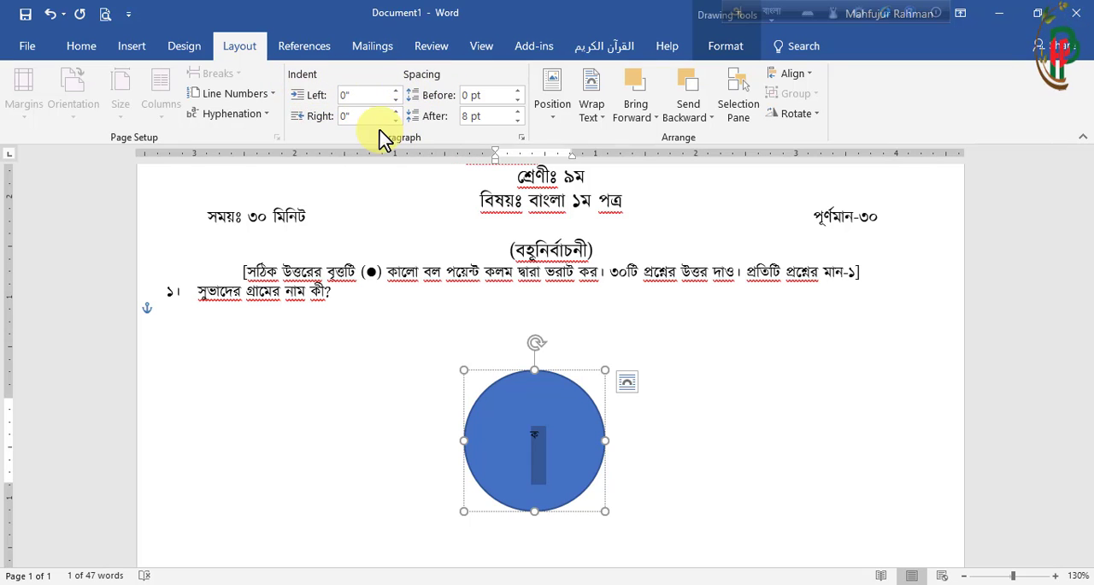
pyautogui.click(522, 137)
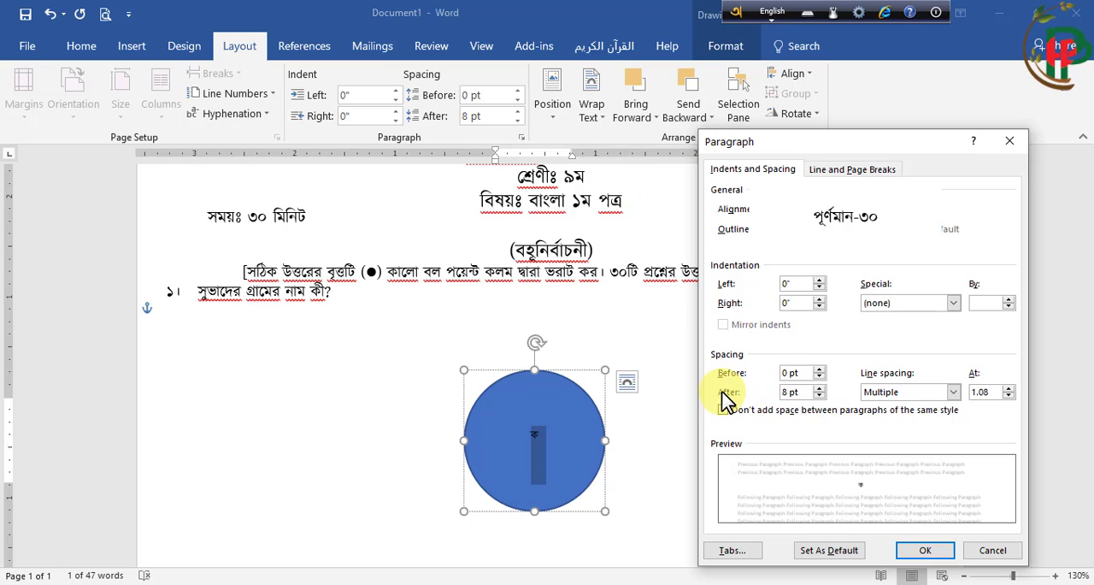
pyautogui.click(819, 396)
pyautogui.click(819, 396)
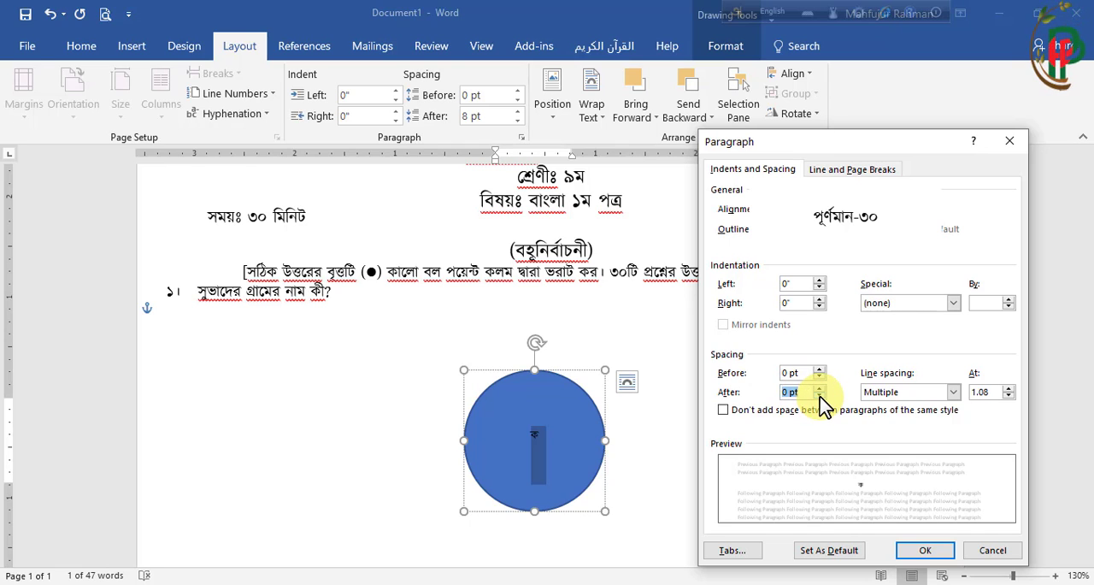
pyautogui.doubleClick(995, 391)
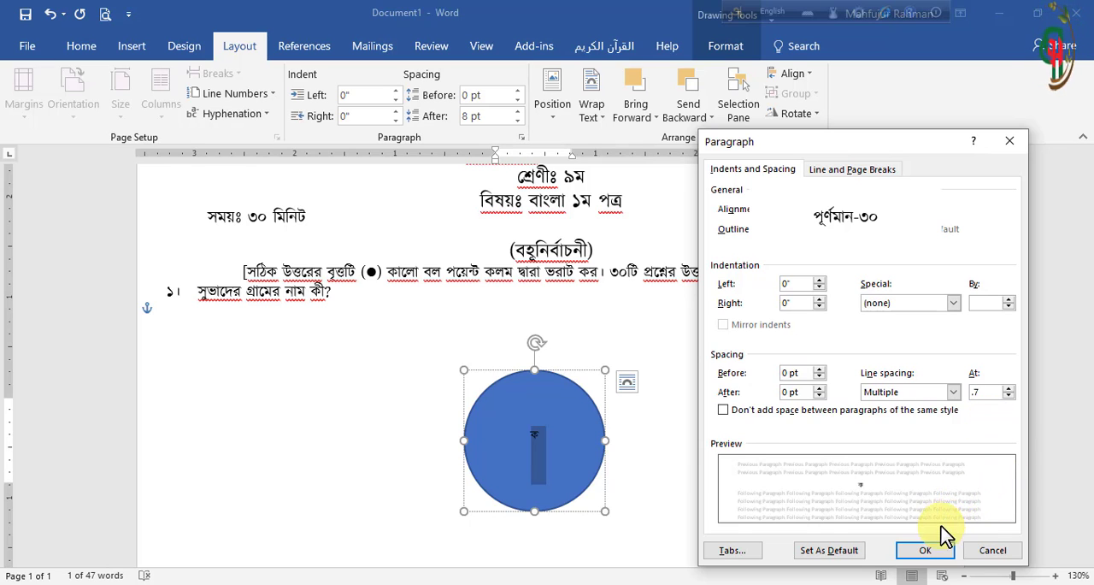
pyautogui.click(927, 554)
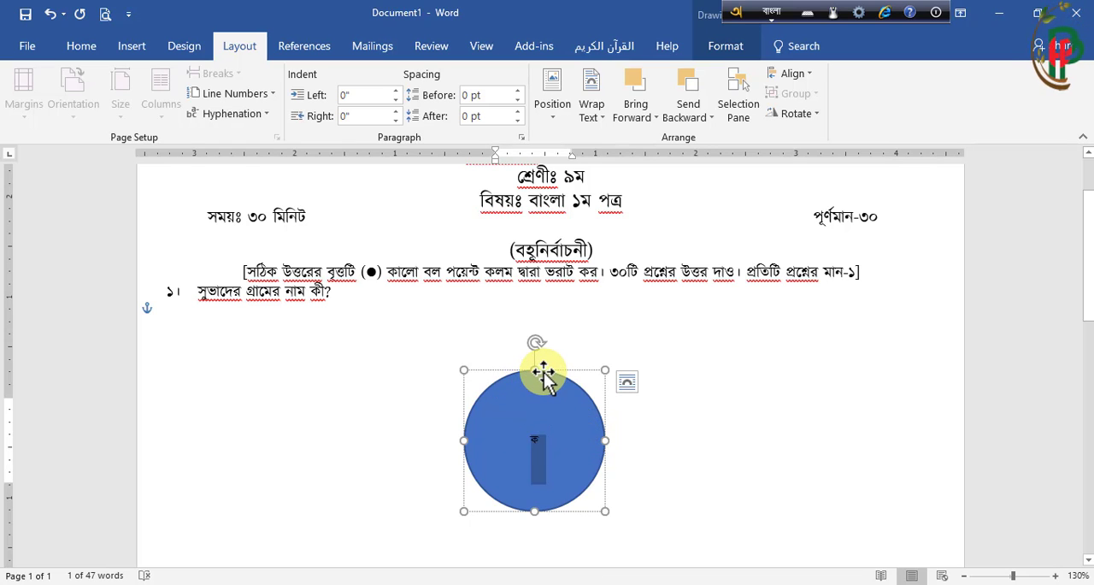
# Remove the circle's fill by setting it to No fill in the shape formatting options
pyautogui.click(515, 373)
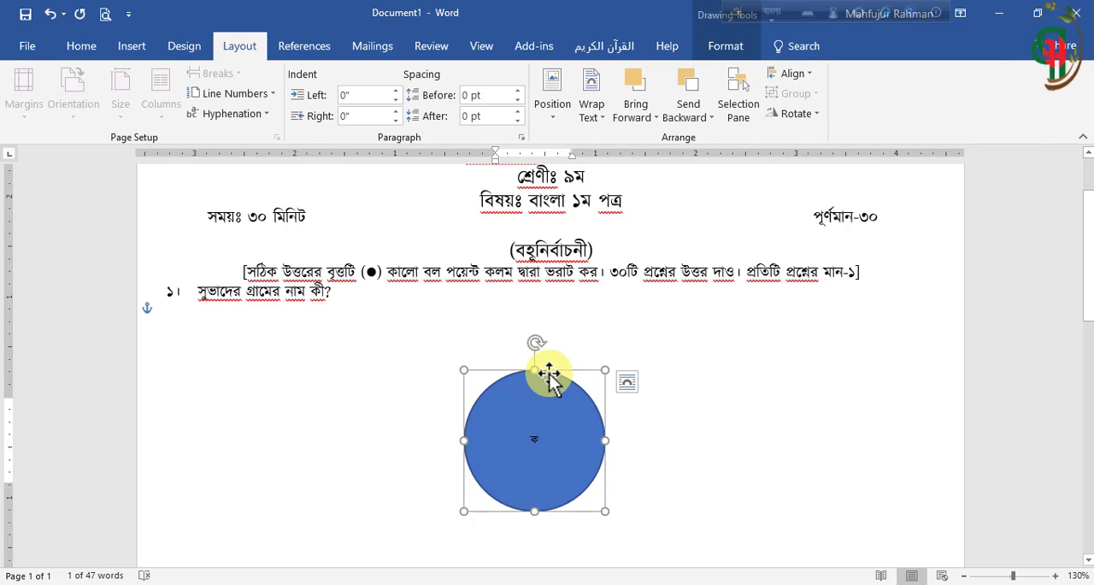
pyautogui.rightClick(549, 373)
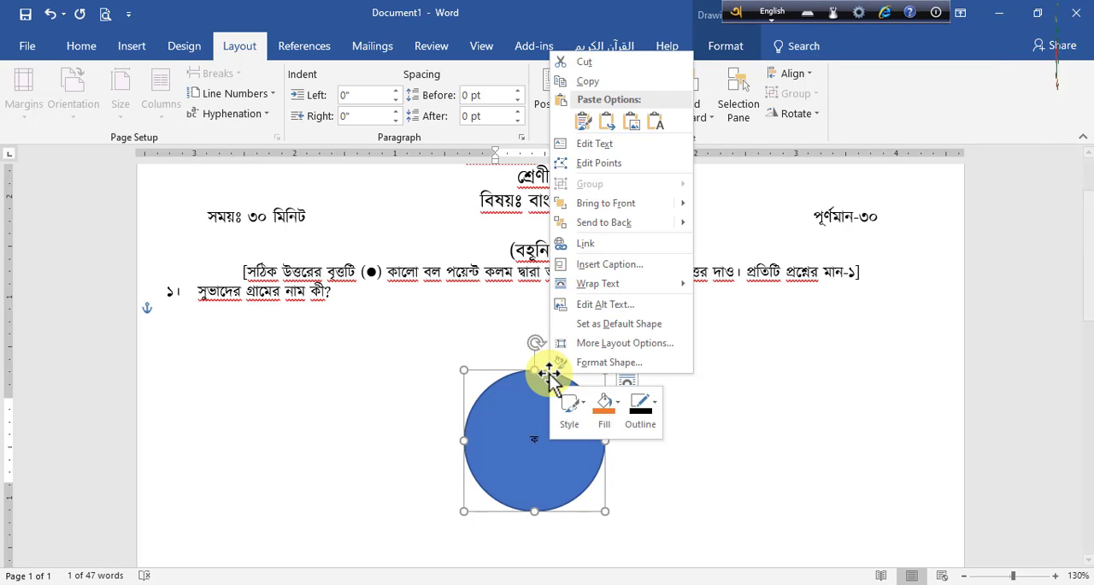
pyautogui.click(630, 364)
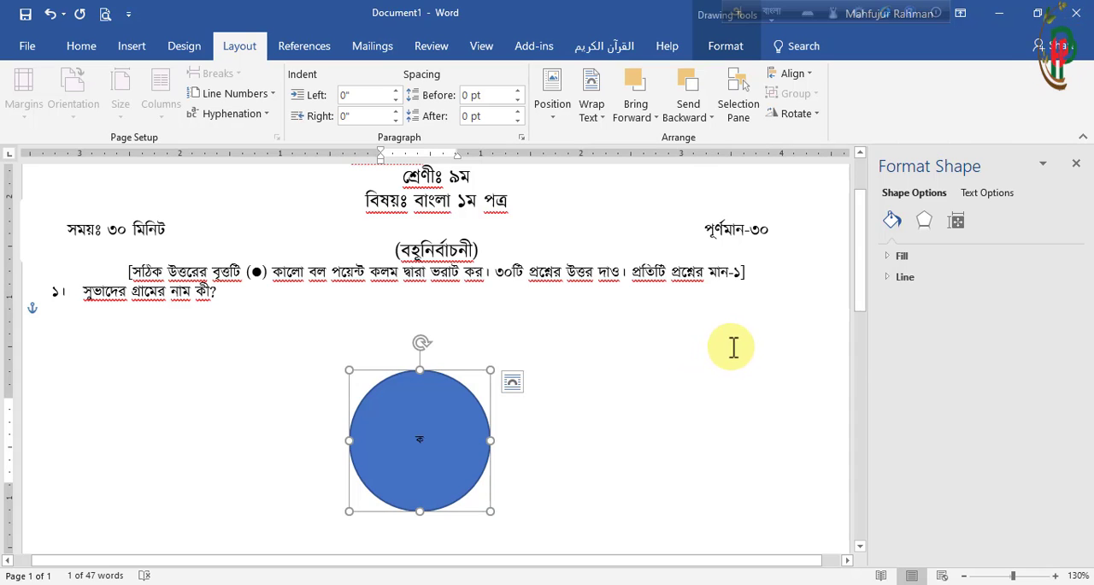
pyautogui.click(899, 258)
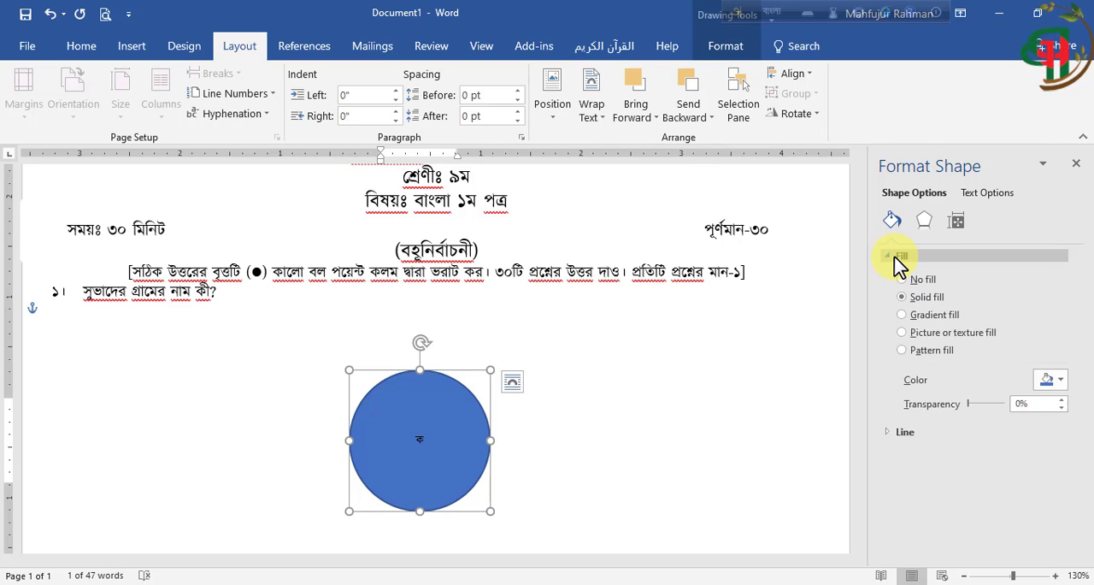
pyautogui.click(904, 280)
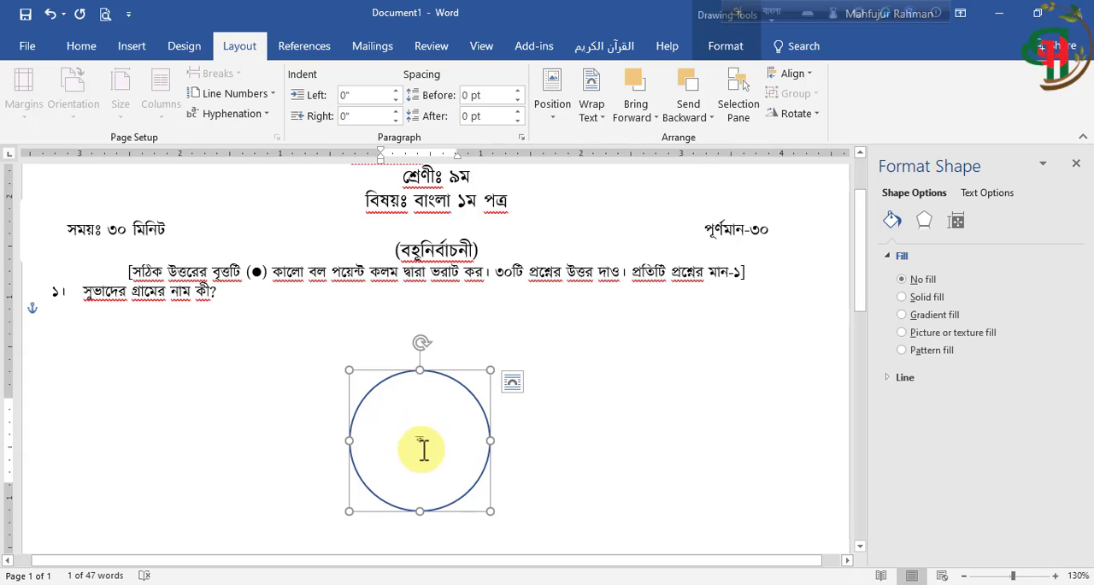
pyautogui.write('ক')
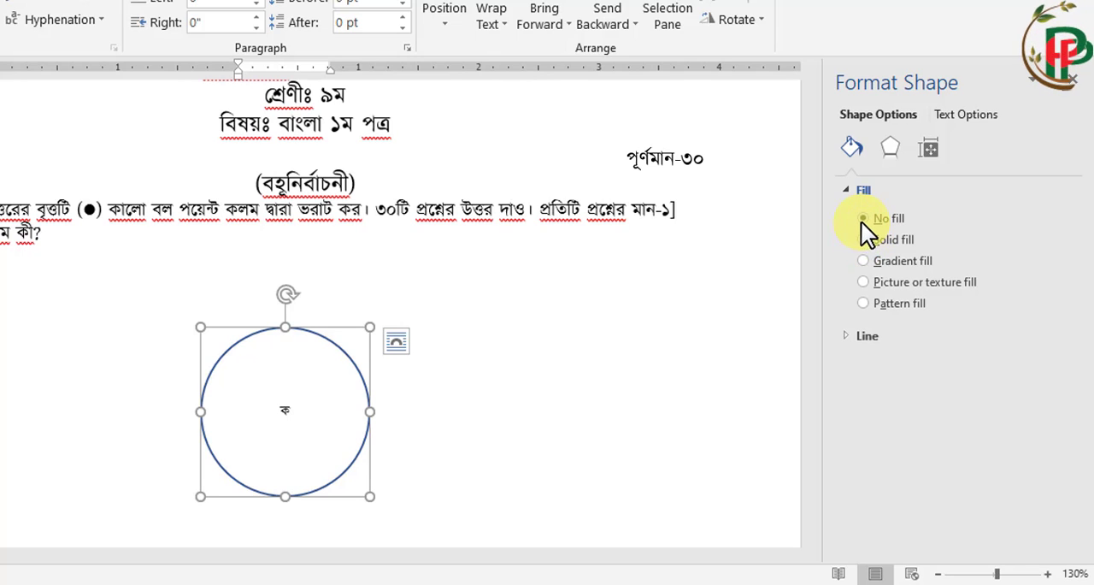
# Make the circle's outline a solid black line with a width of 0.5 pt
pyautogui.click(847, 336)
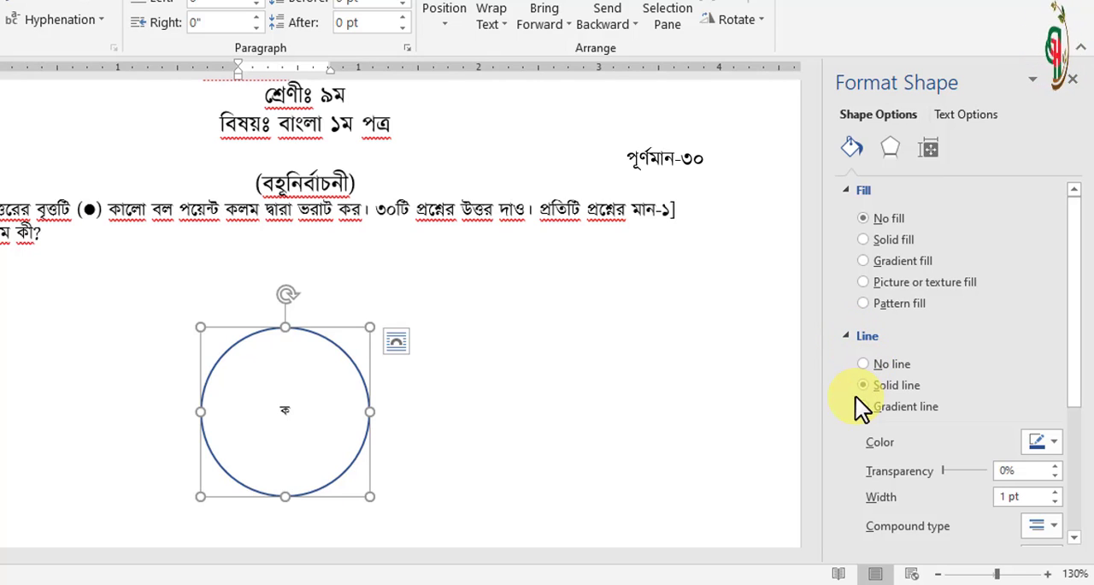
pyautogui.click(1050, 444)
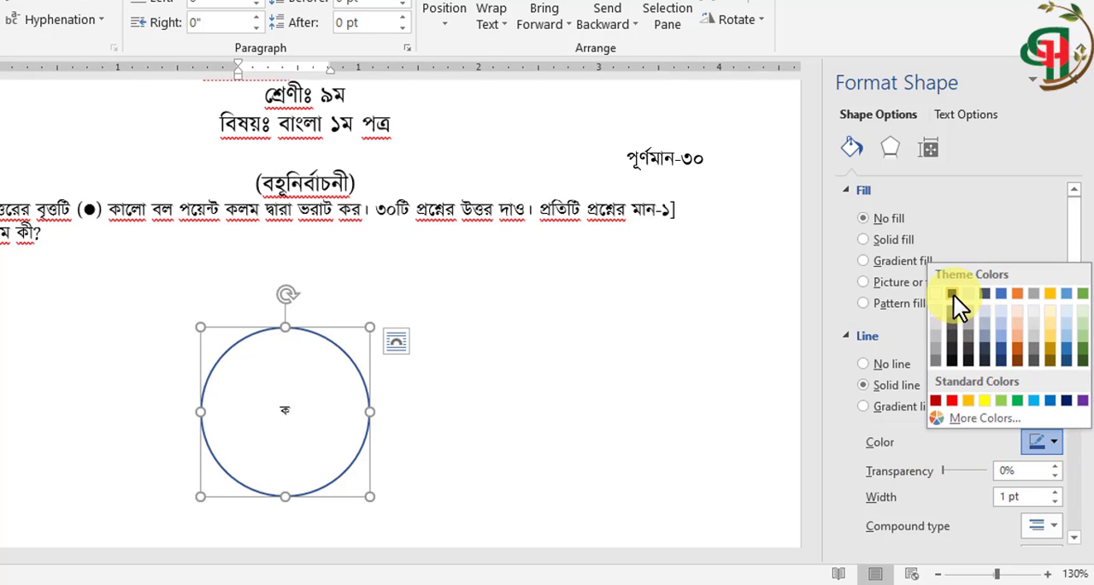
pyautogui.click(954, 296)
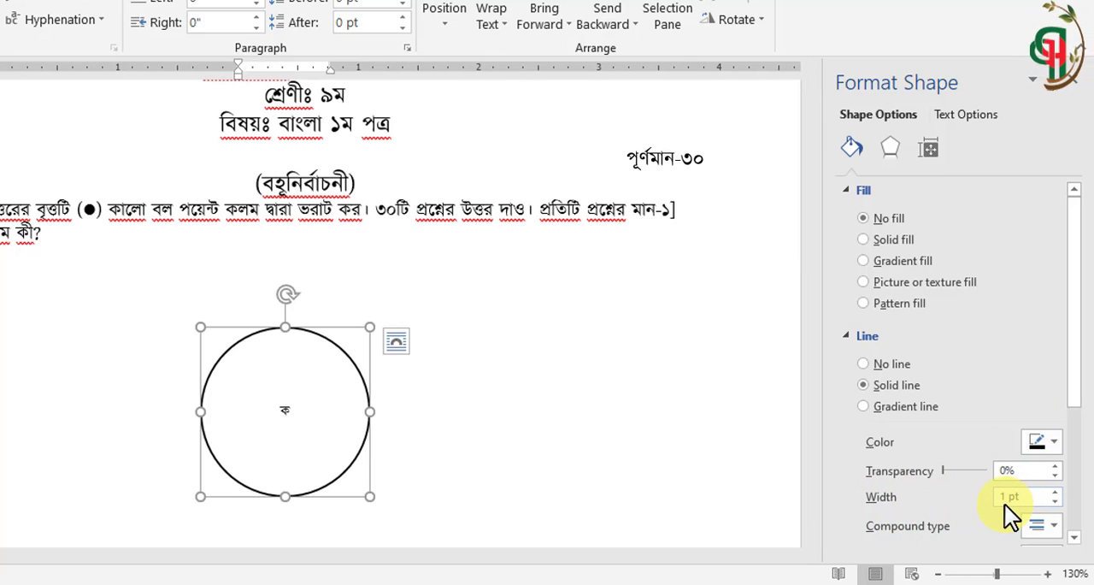
pyautogui.click(1056, 501)
pyautogui.click(1056, 501)
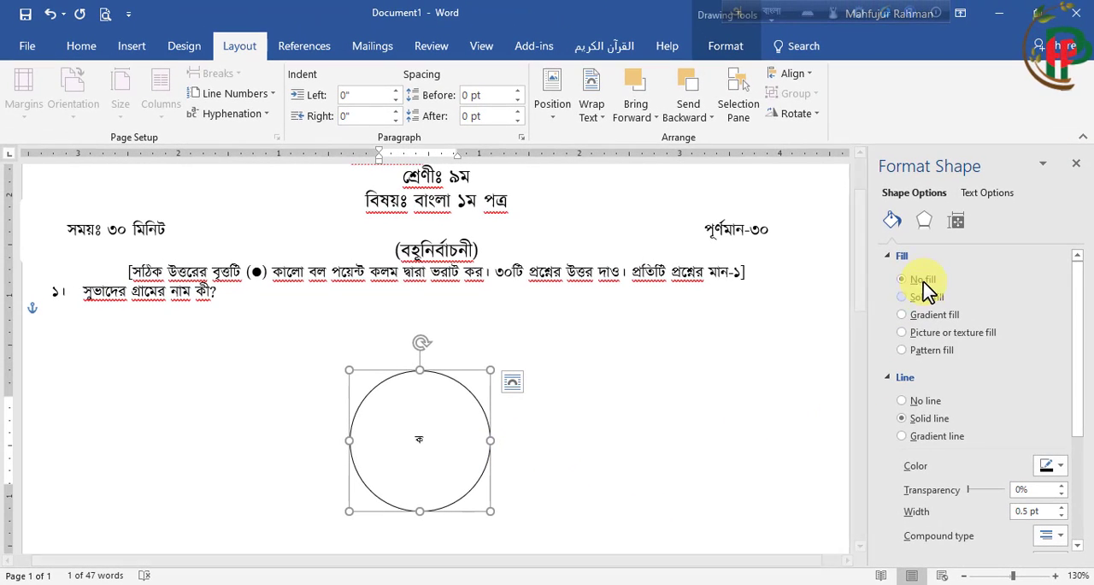
# Set the circle's left, right, top and bottom text box margins to 0" and close the shape formatting options
pyautogui.click(957, 220)
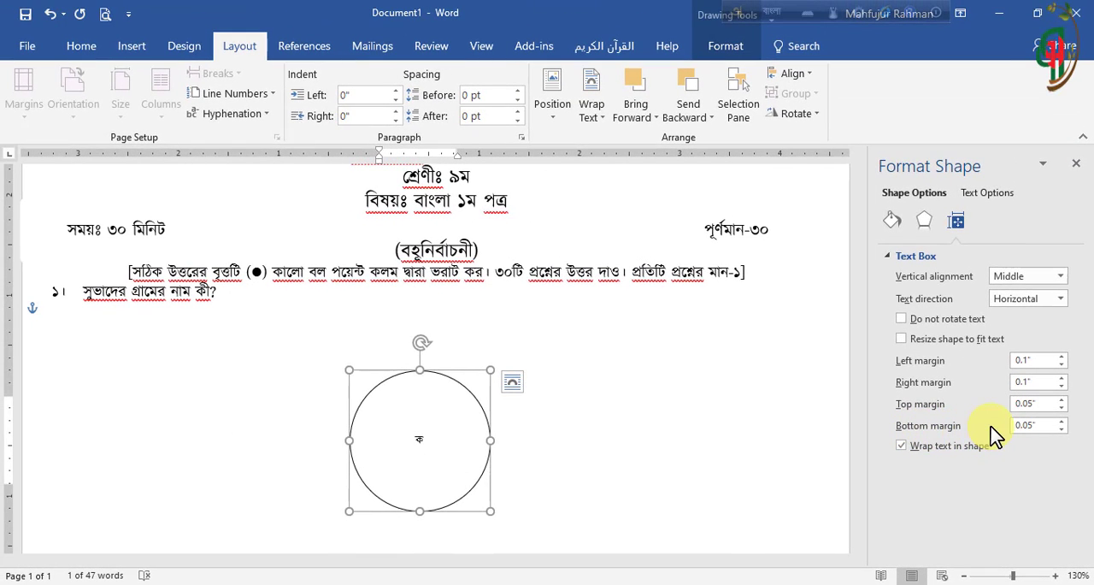
pyautogui.click(1060, 386)
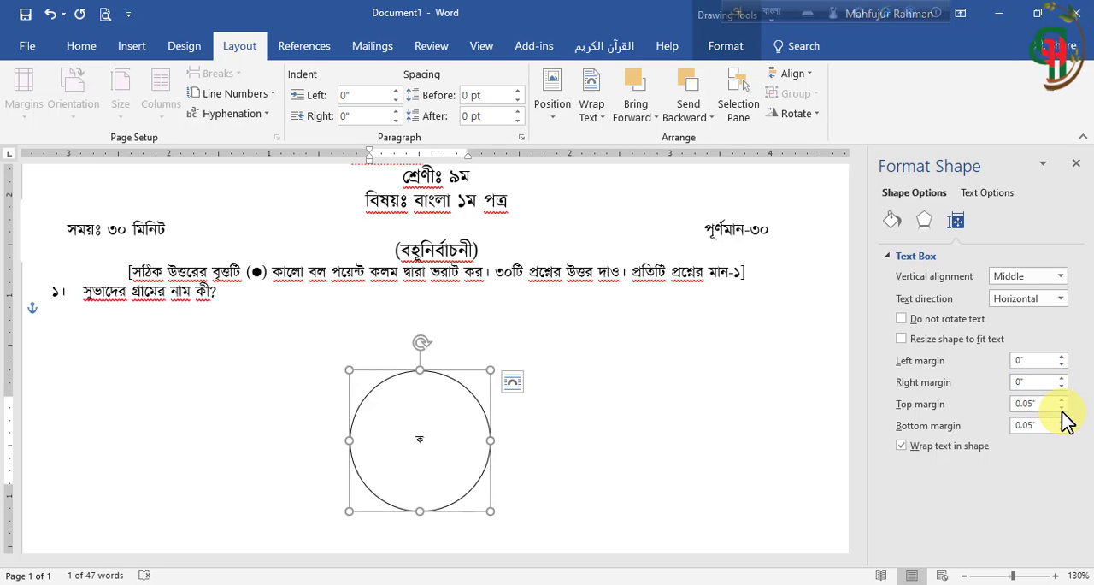
pyautogui.click(1061, 407)
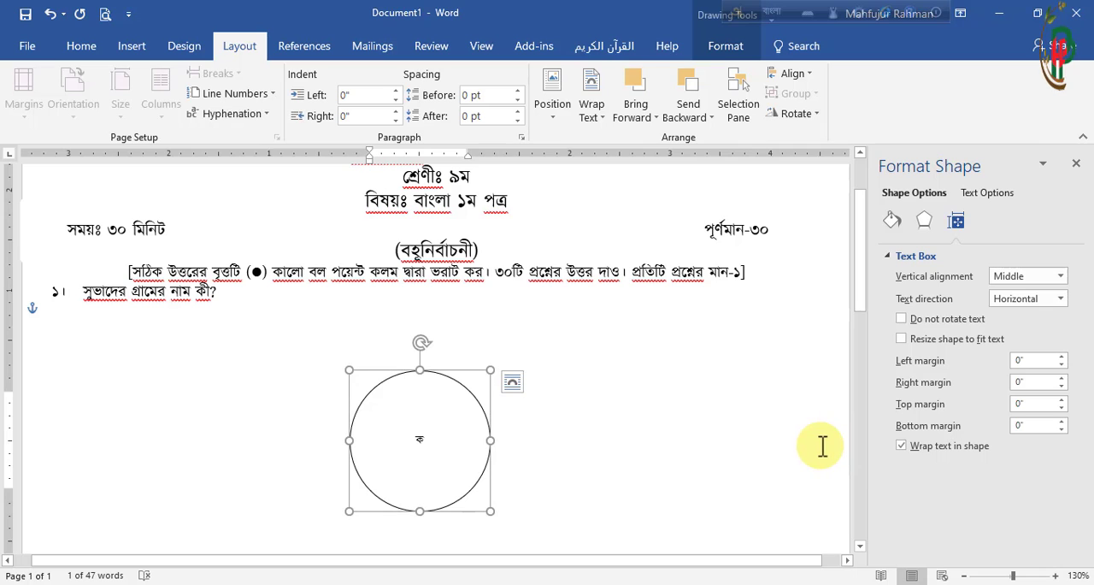
pyautogui.click(1076, 163)
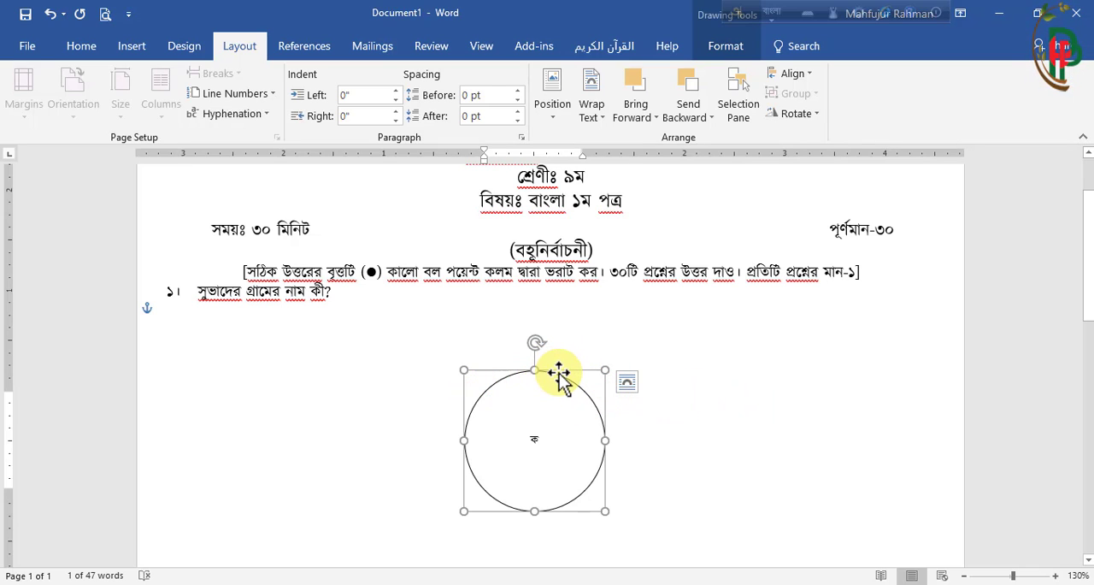
# Resize the circle to a height and width of 0.14" and deselect it
pyautogui.click(732, 48)
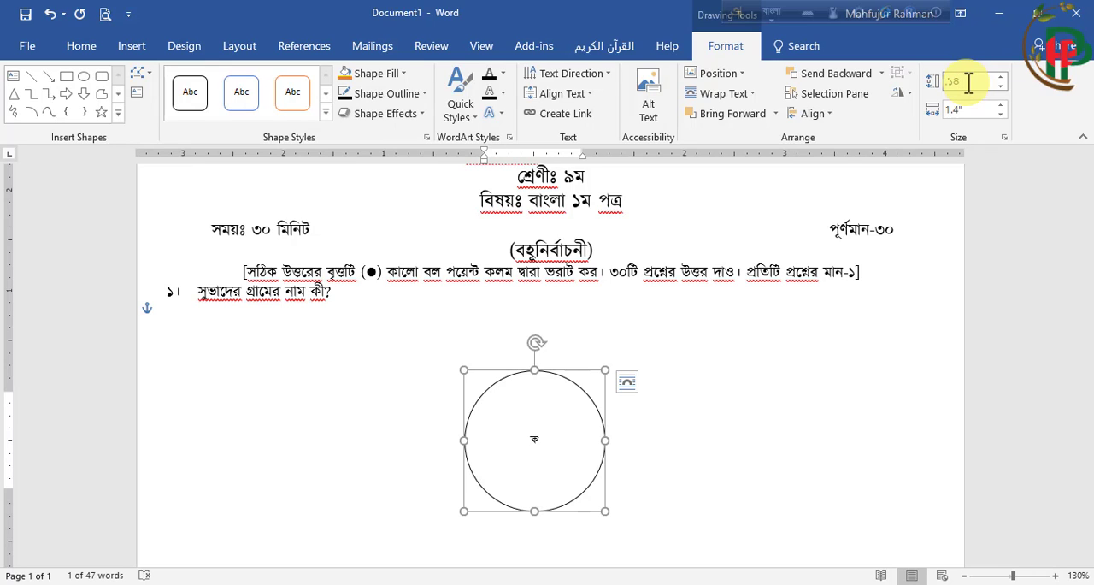
pyautogui.press('Return')
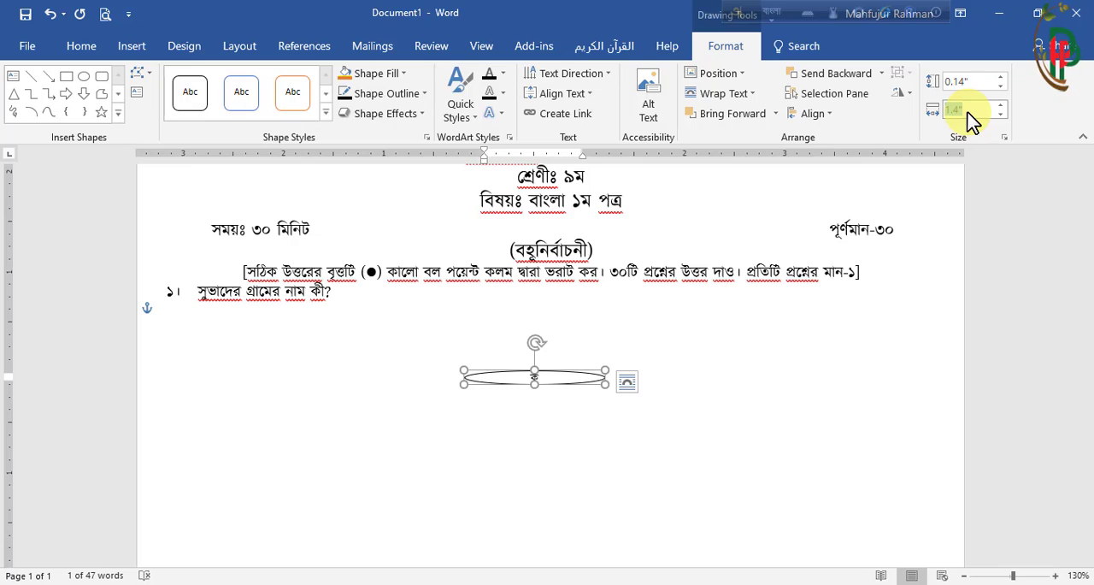
pyautogui.click(968, 111)
pyautogui.write('.১')
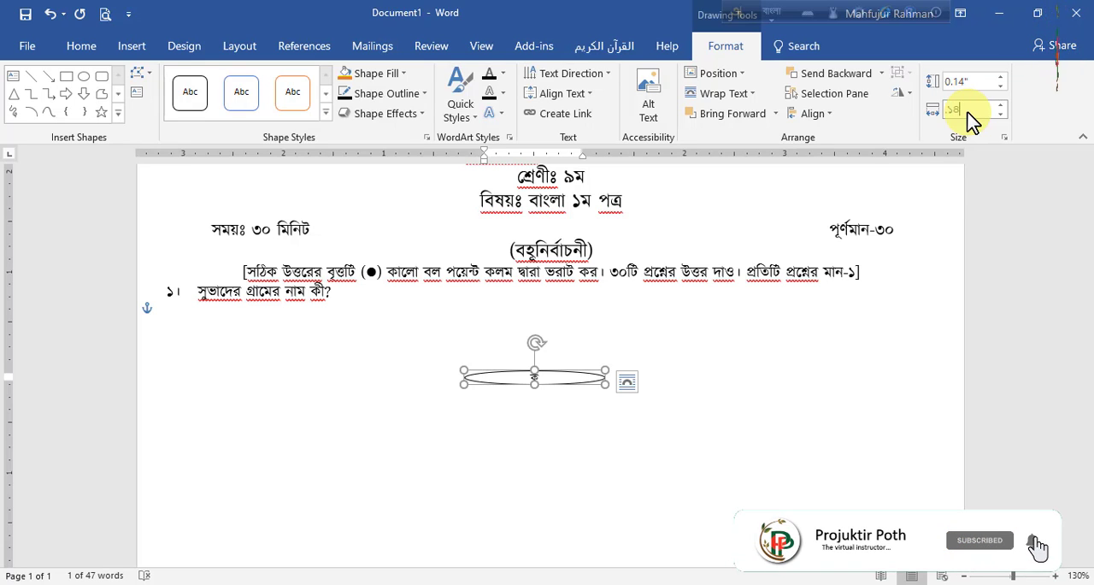
pyautogui.write('৪')
pyautogui.press('Return')
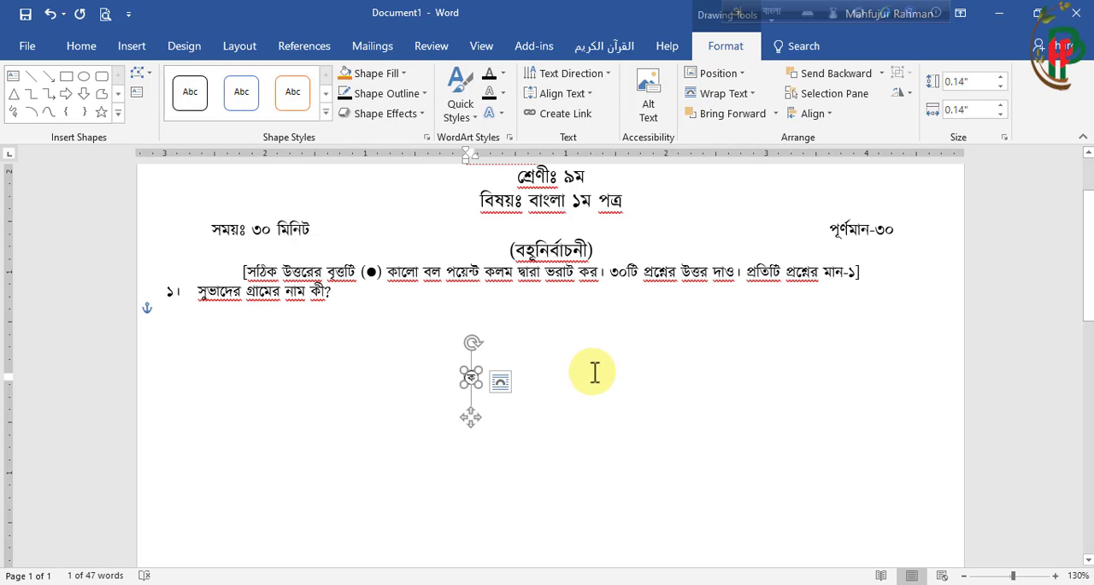
pyautogui.click(553, 385)
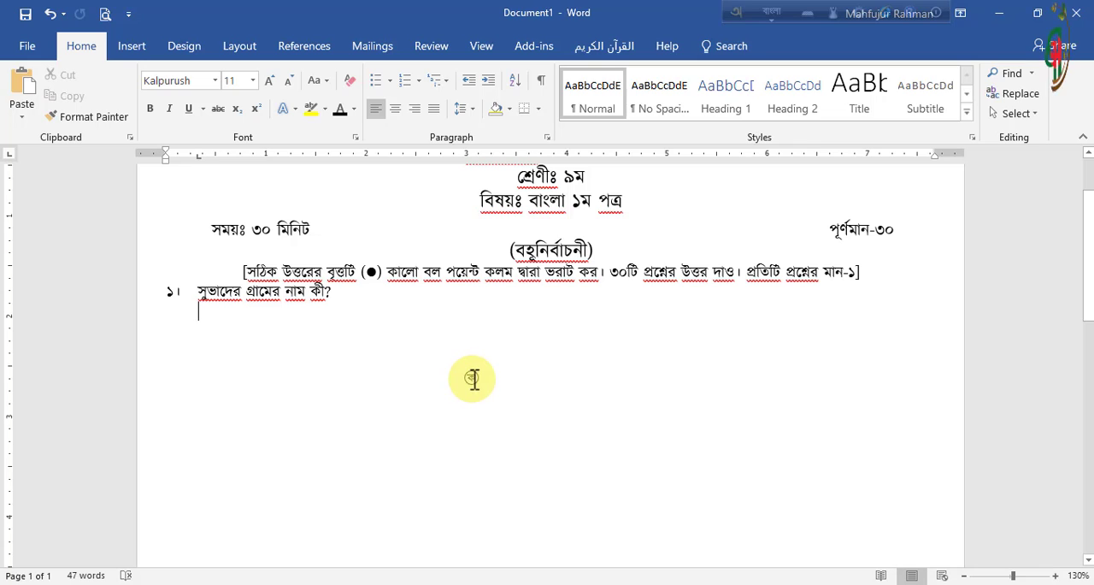
# Move the small ক circle directly beneath the start of the question text "সুভাদের গ্রামের নাম কী?"
pyautogui.click(472, 379)
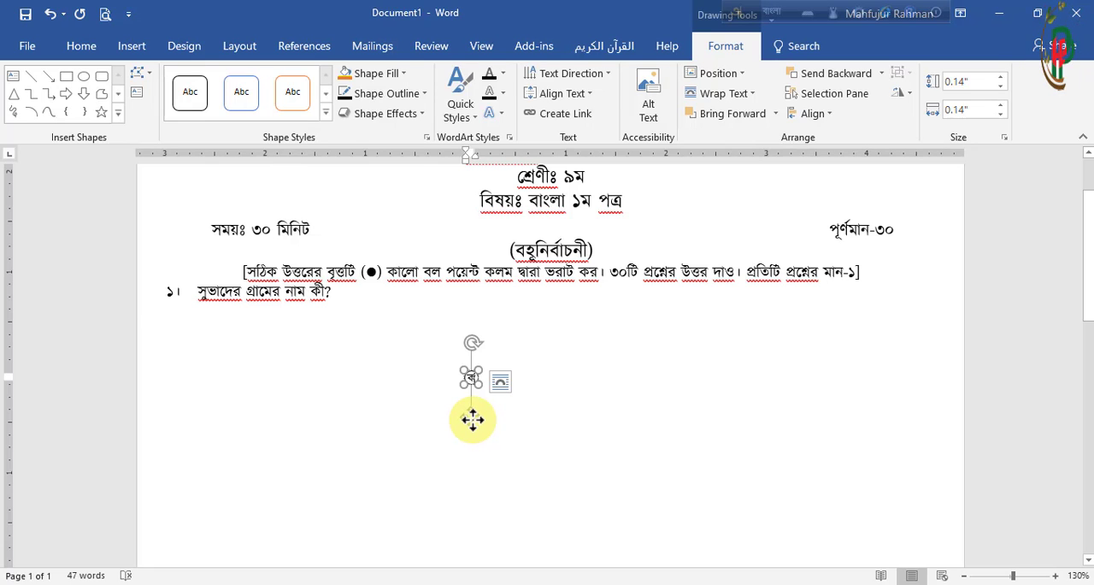
pyautogui.moveTo(473, 419); pyautogui.dragTo(502, 431)
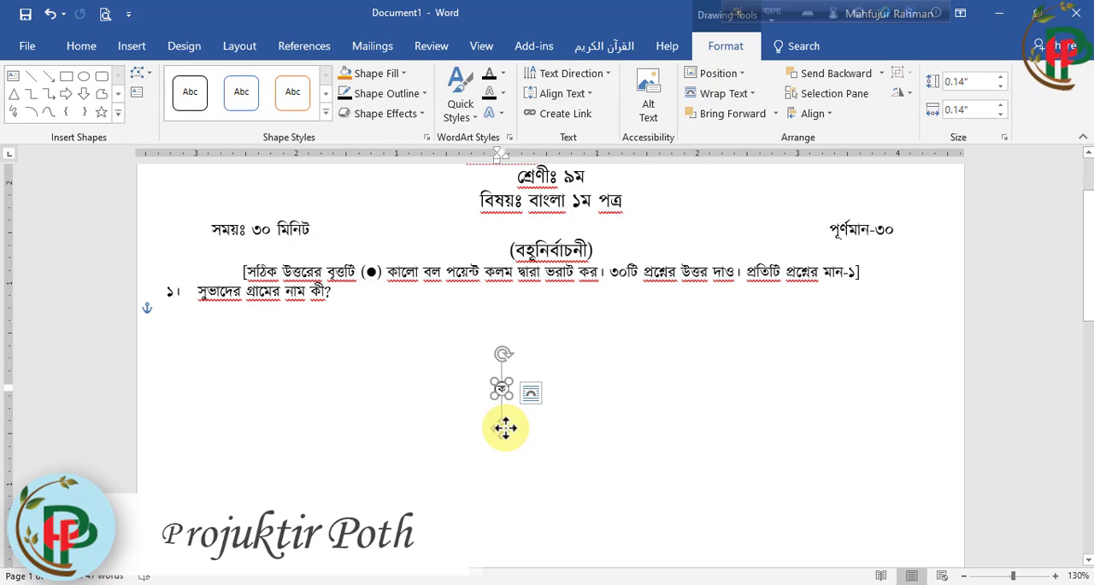
pyautogui.moveTo(505, 427); pyautogui.dragTo(488, 410)
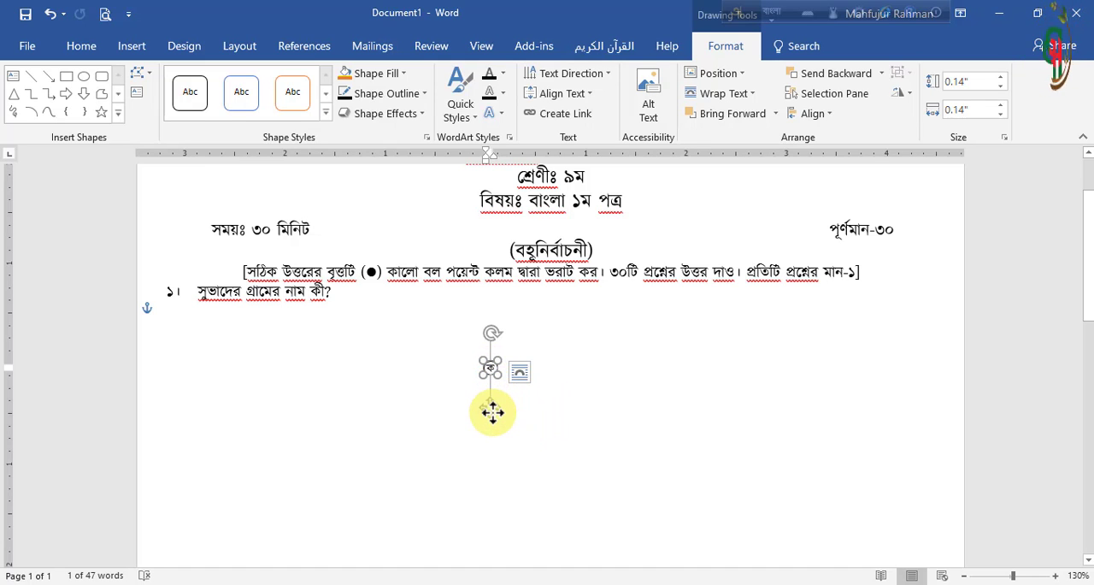
pyautogui.click(207, 318)
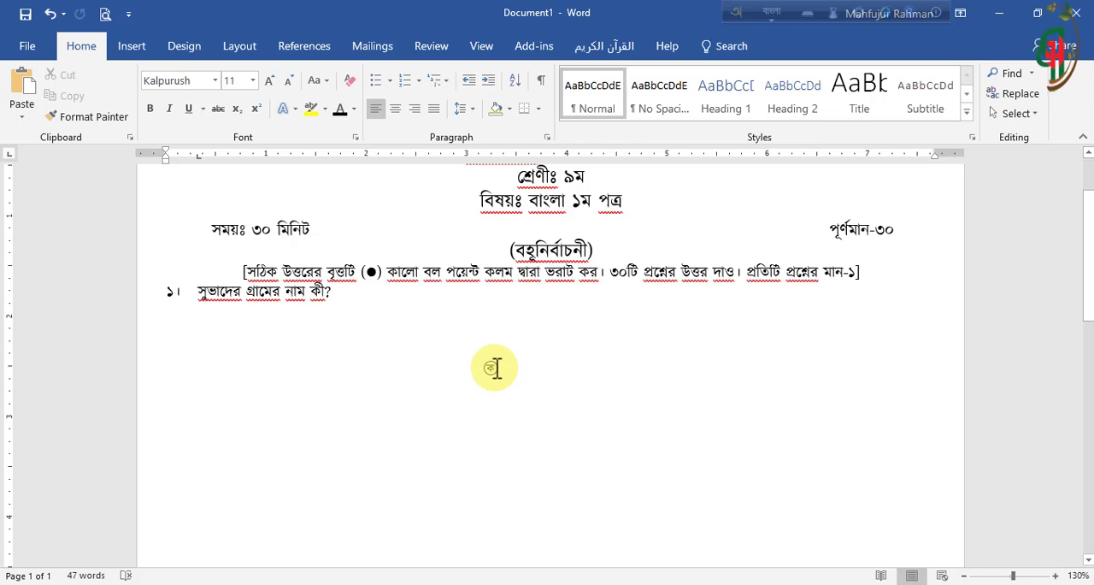
pyautogui.click(495, 369)
pyautogui.moveTo(489, 408); pyautogui.dragTo(205, 346)
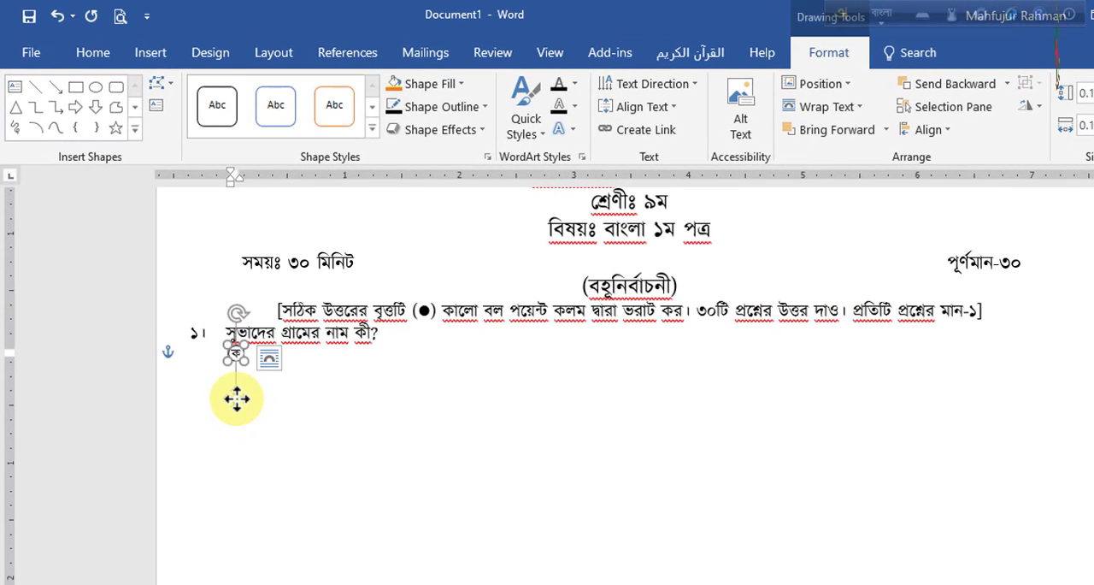
# Set the circle's text wrapping to In Line with Text
pyautogui.rightClick(236, 398)
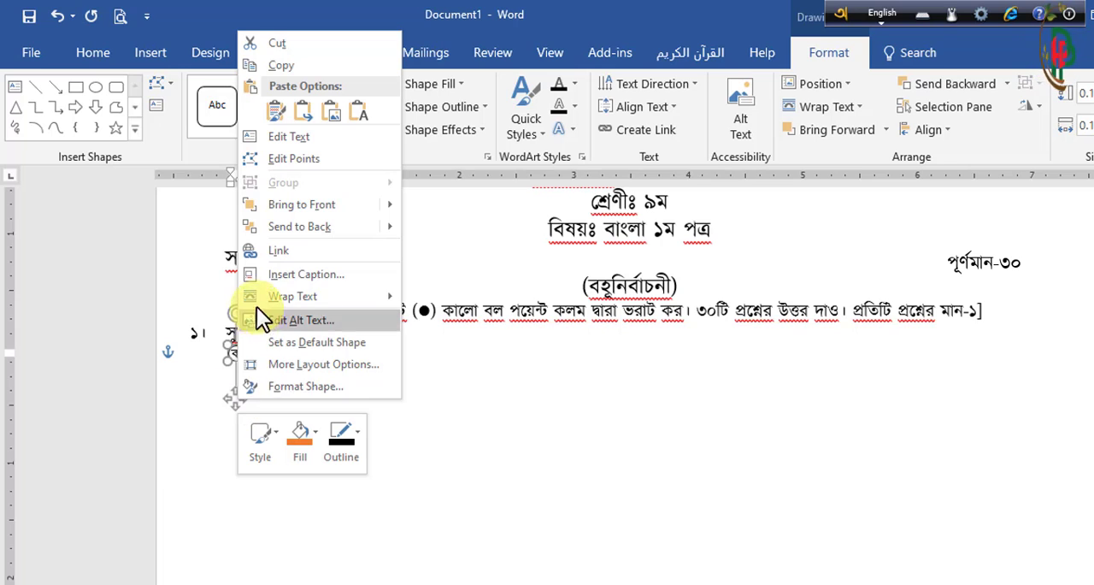
pyautogui.moveTo(275, 300)
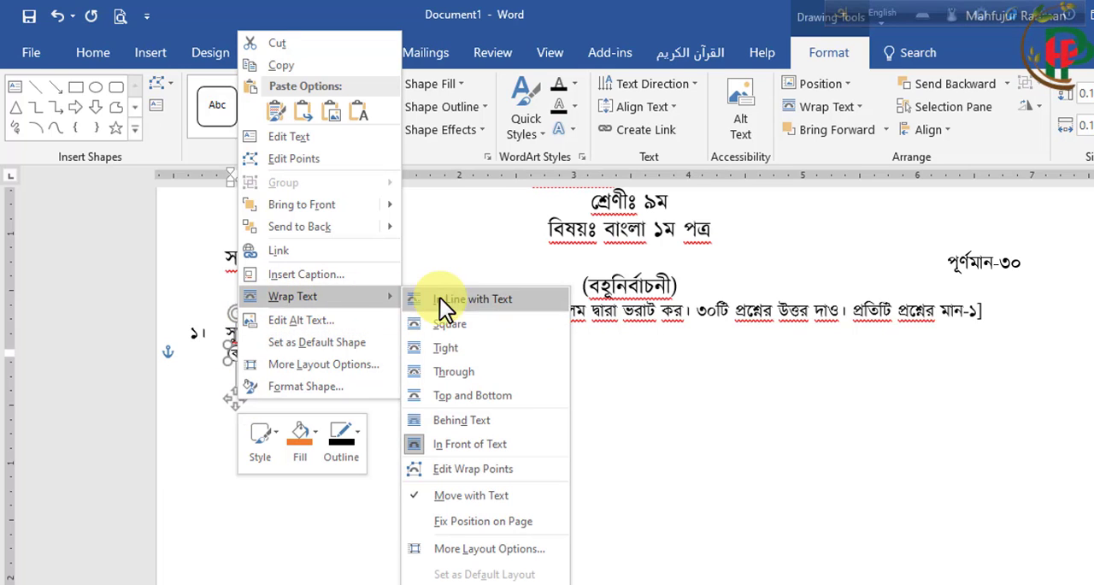
pyautogui.click(466, 300)
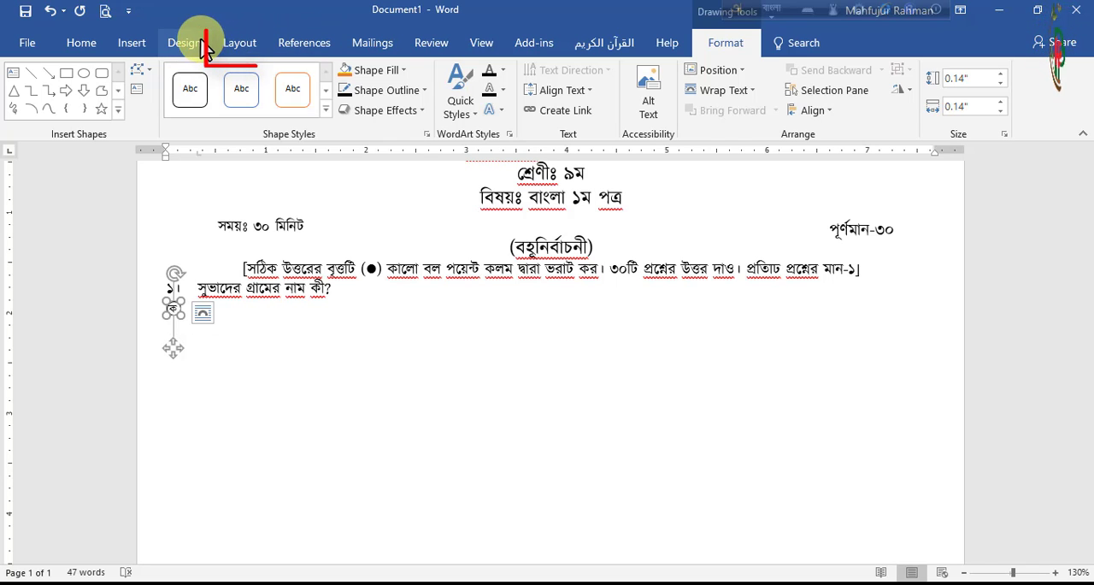
pyautogui.click(244, 45)
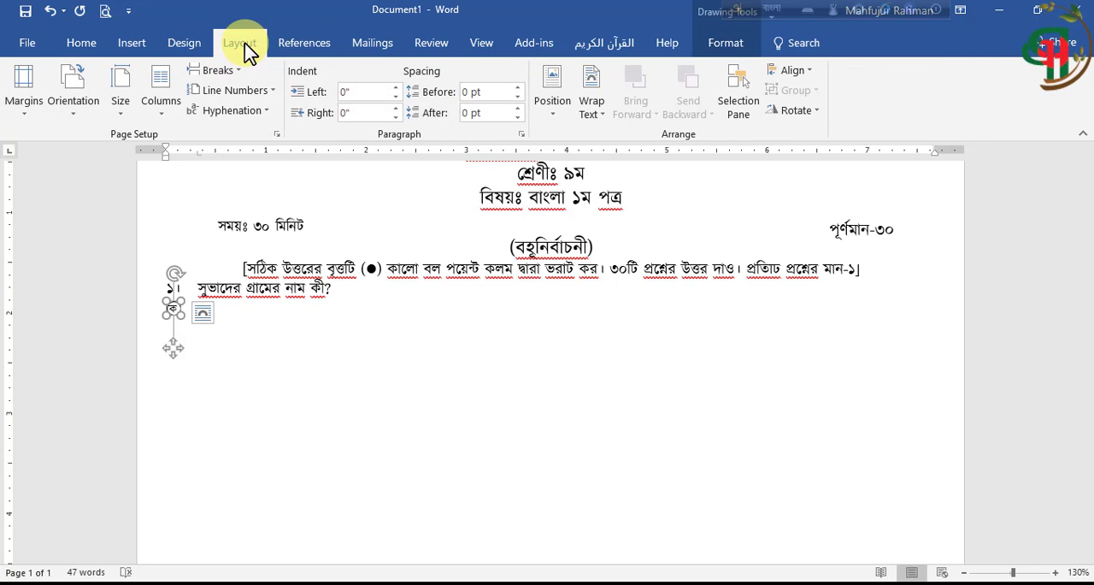
pyautogui.click(601, 120)
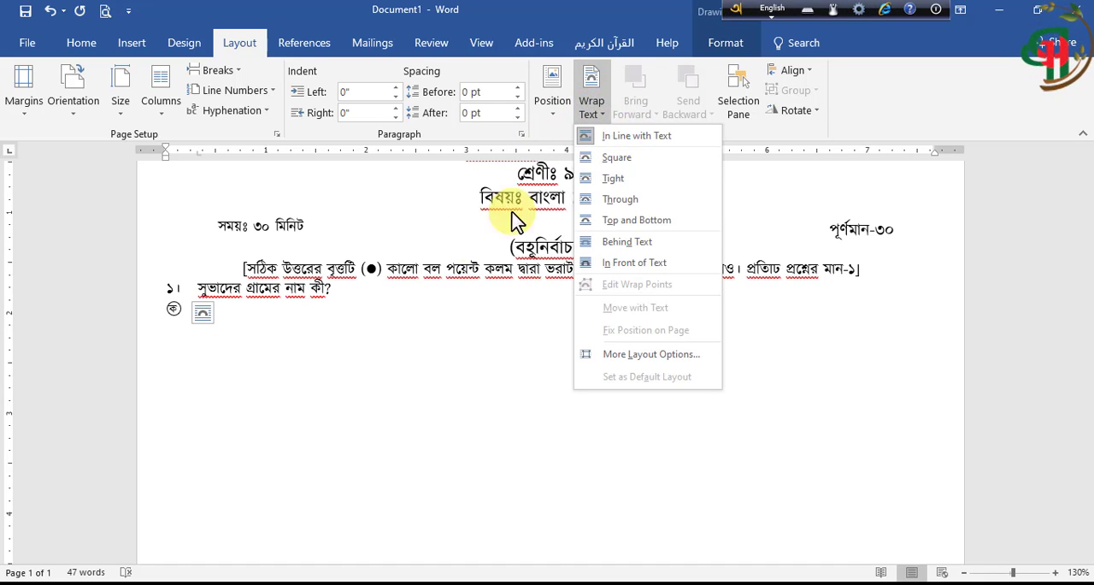
pyautogui.click(336, 339)
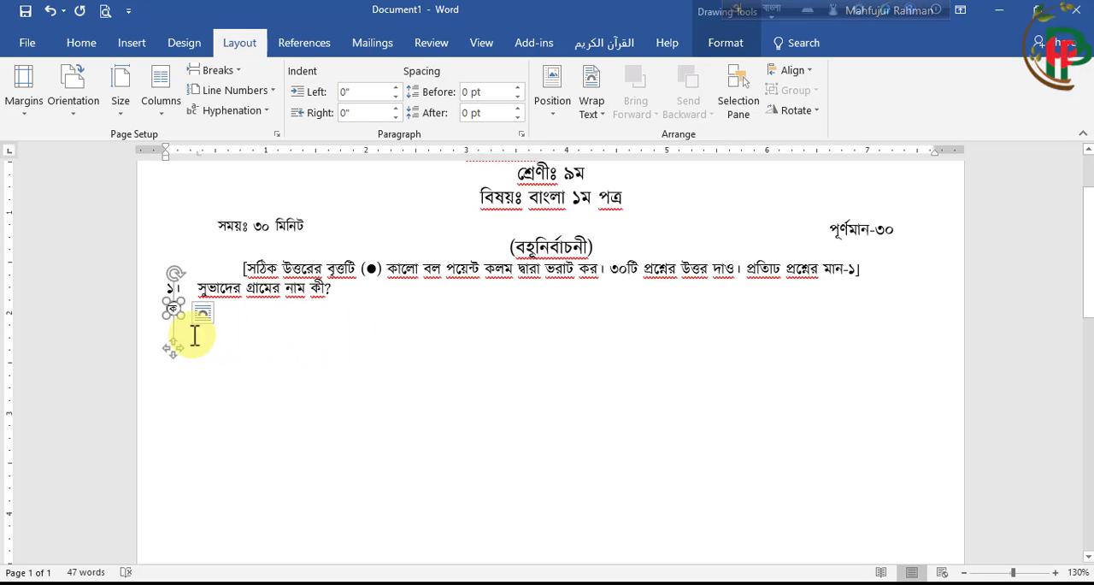
pyautogui.click(177, 308)
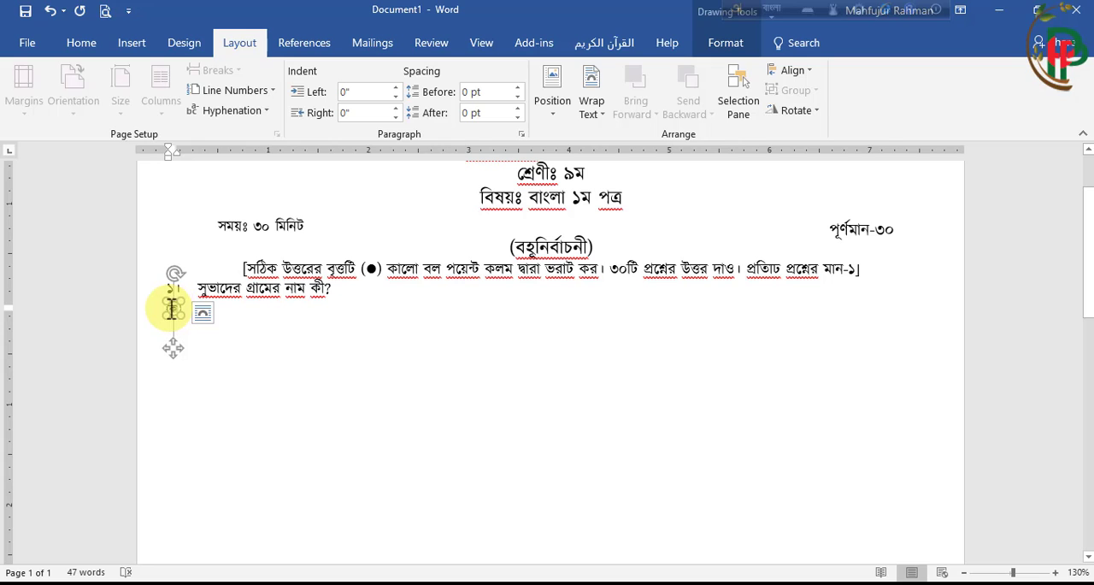
pyautogui.doubleClick(172, 308)
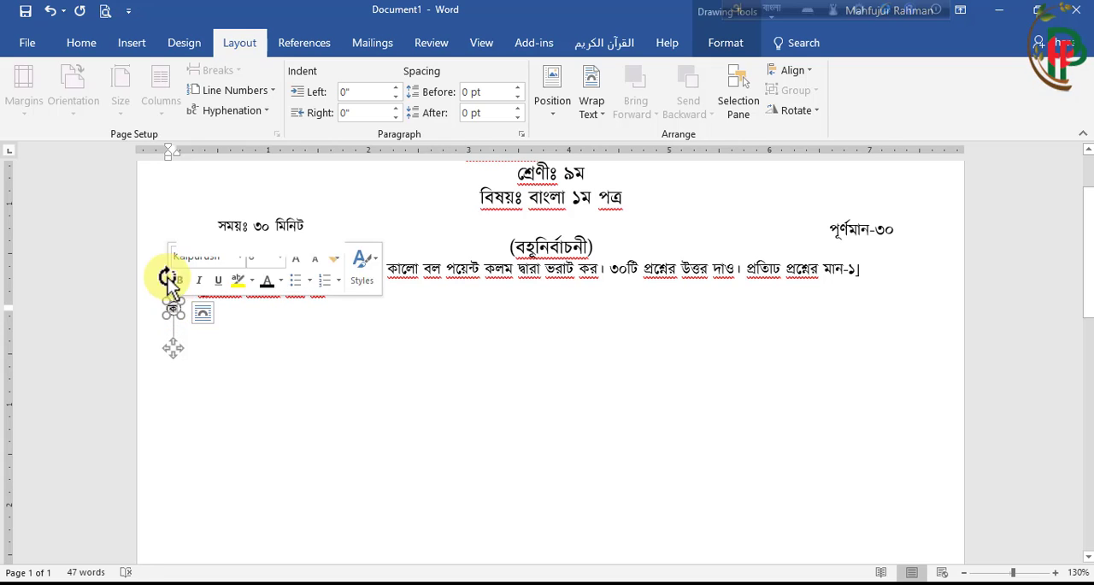
pyautogui.click(82, 43)
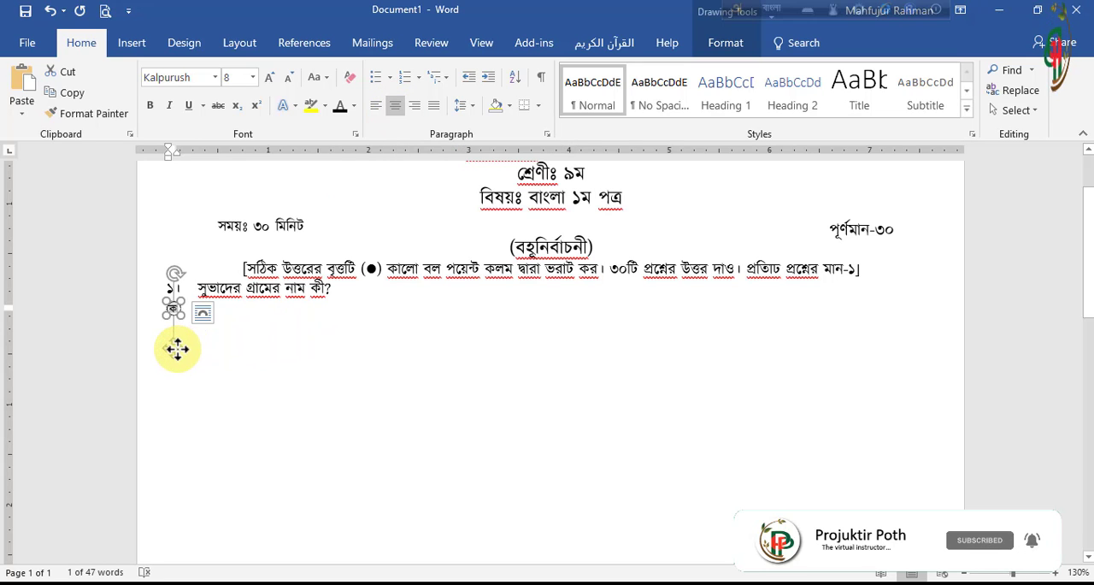
# Cut the ক circle and paste it on the line below question ১, indented to align with the question text
pyautogui.click(176, 349)
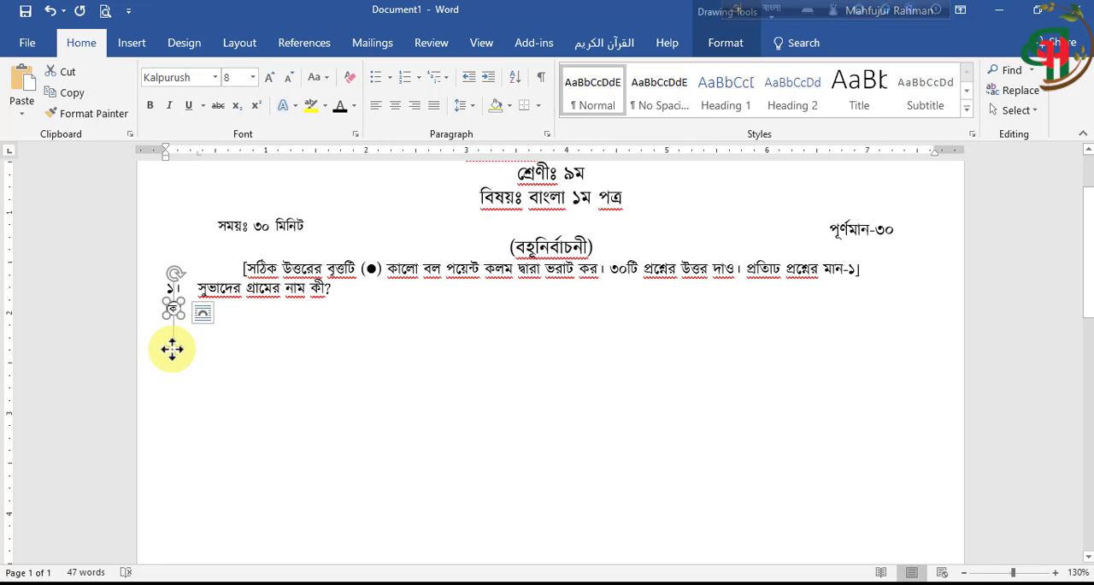
pyautogui.hotkey('ctrl', 'x')
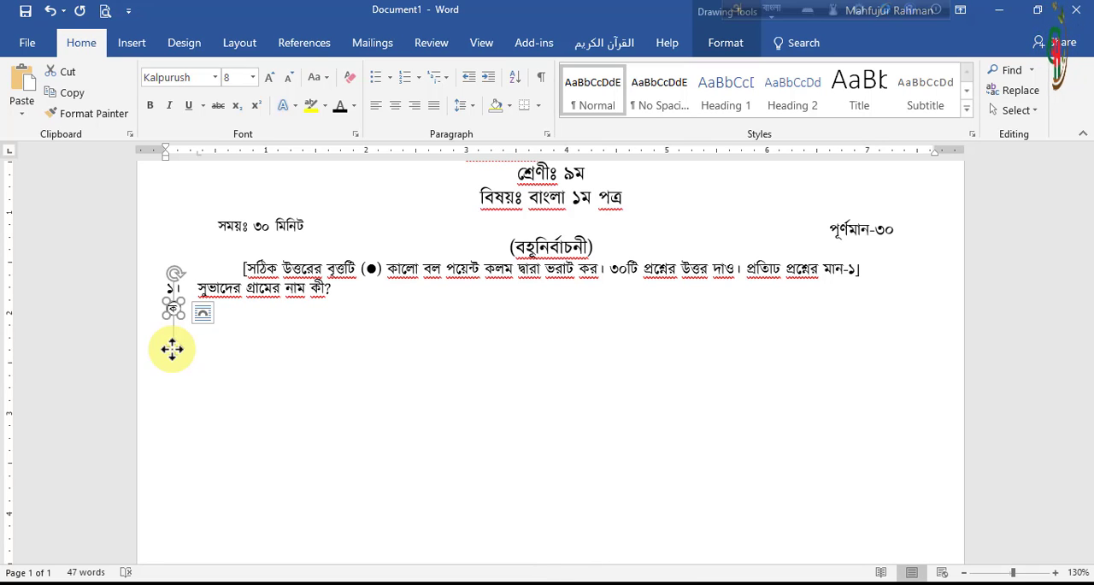
pyautogui.rightClick(172, 349)
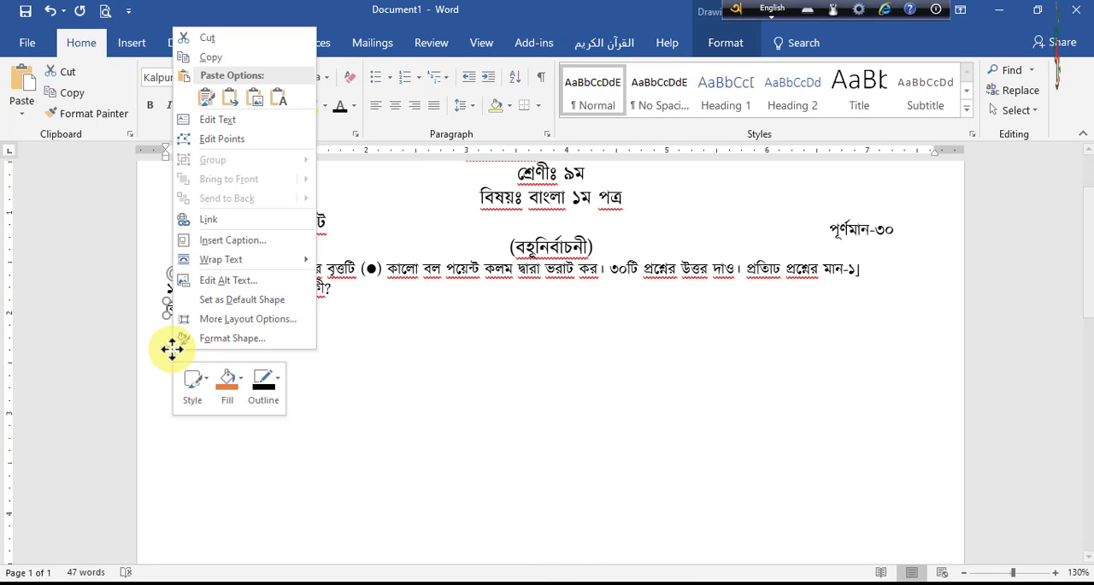
pyautogui.click(211, 39)
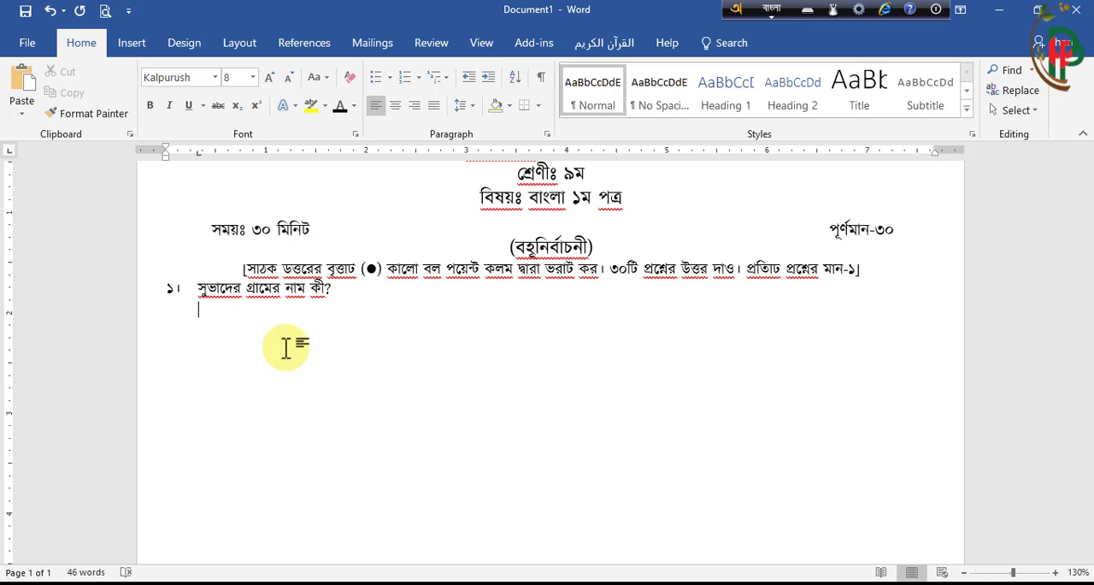
pyautogui.hotkey('ctrl', 'v')
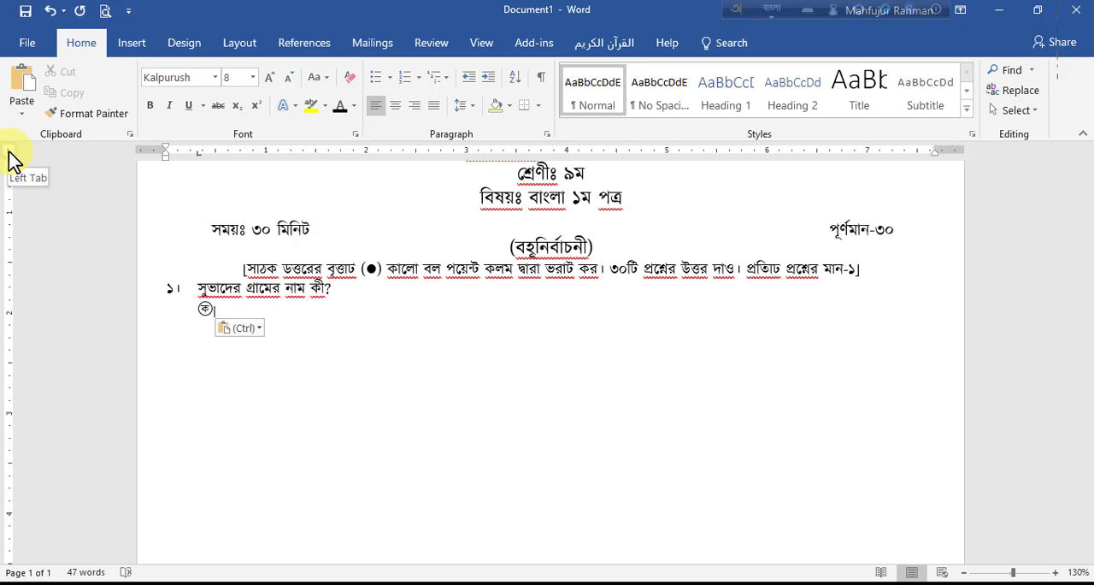
# Add a tab stop at 2" on the option line and paste a second ক circle there
pyautogui.click(366, 155)
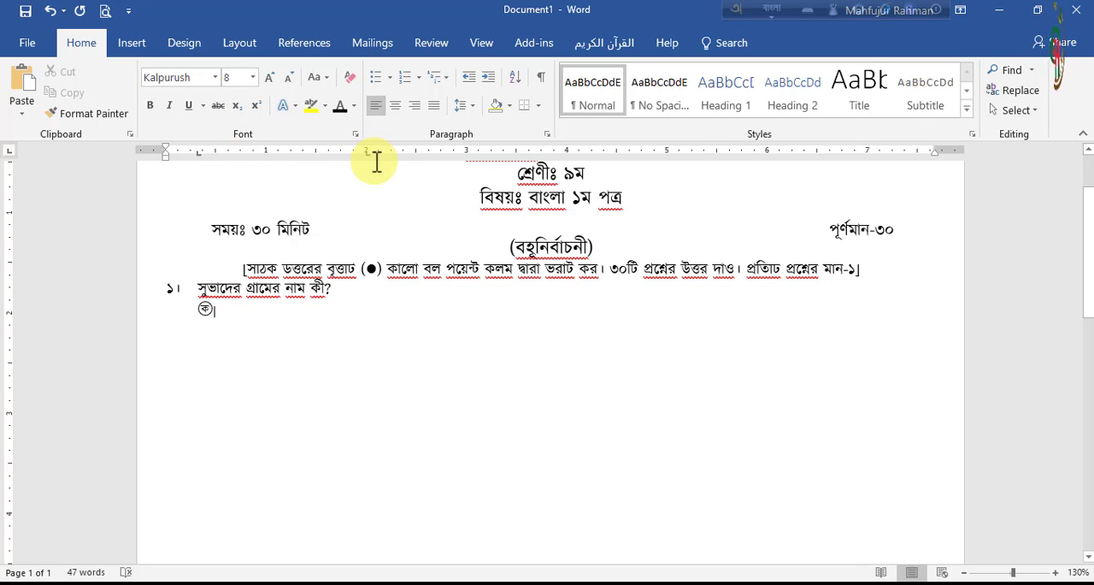
pyautogui.press('Tab')
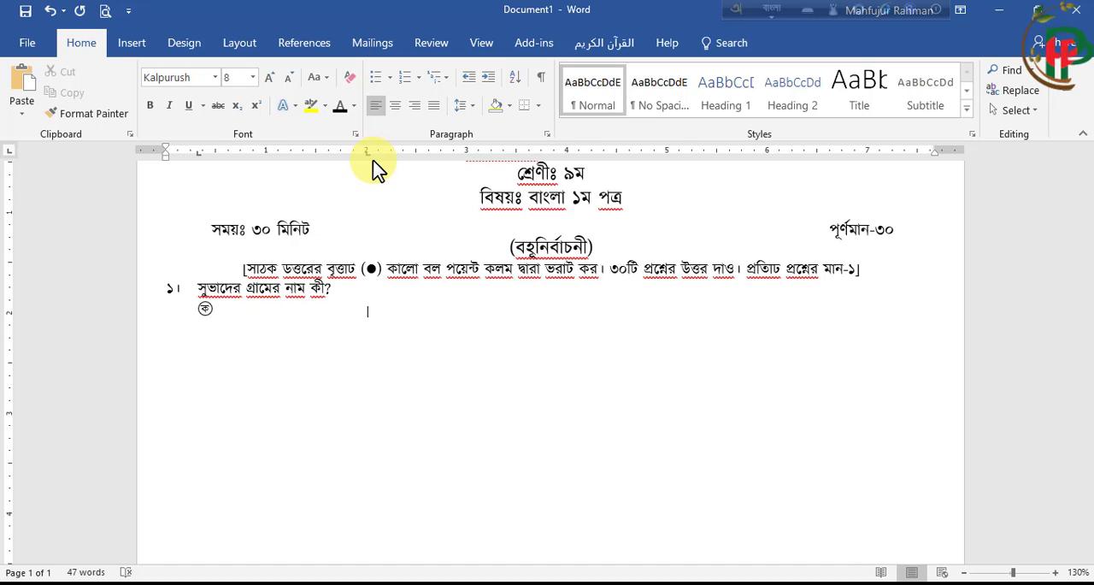
pyautogui.hotkey('ctrl', 'v')
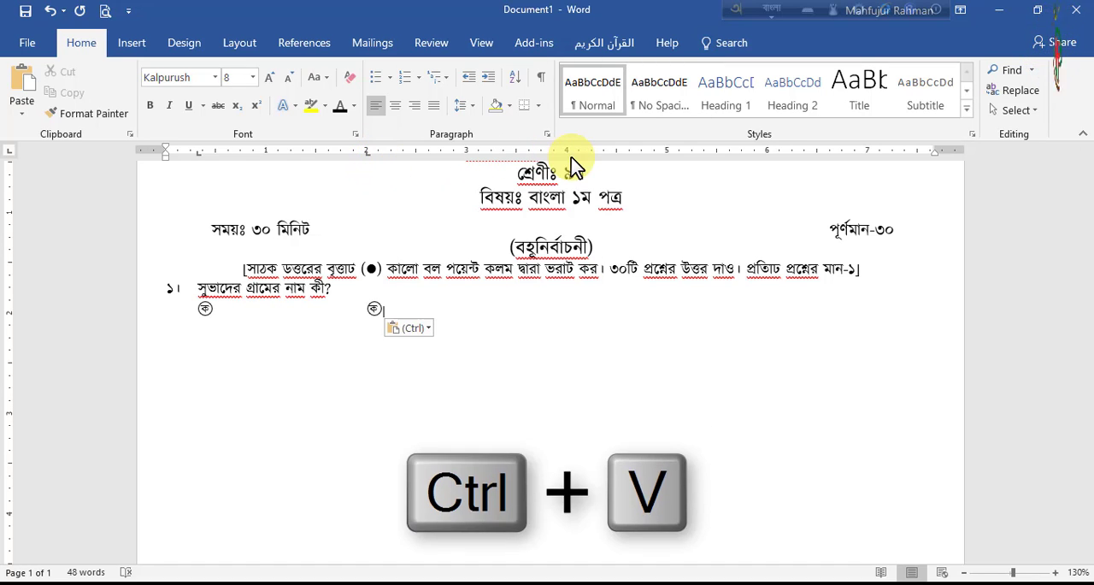
# Add a tab stop at 4" on the option line, paste a third ক circle there and place the cursor after it
pyautogui.click(567, 153)
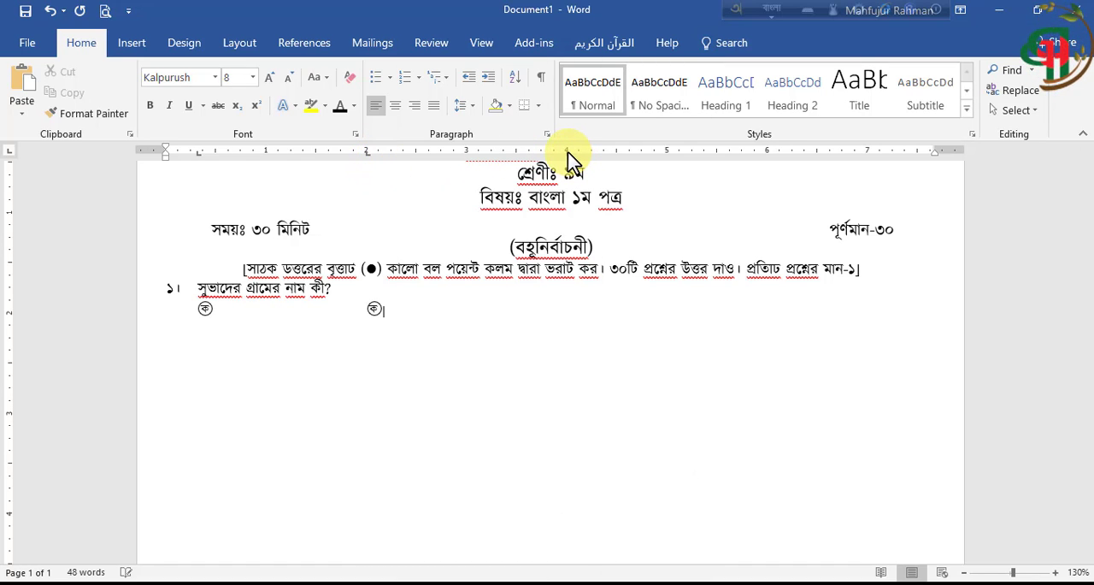
pyautogui.hotkey('ctrl', 'v')
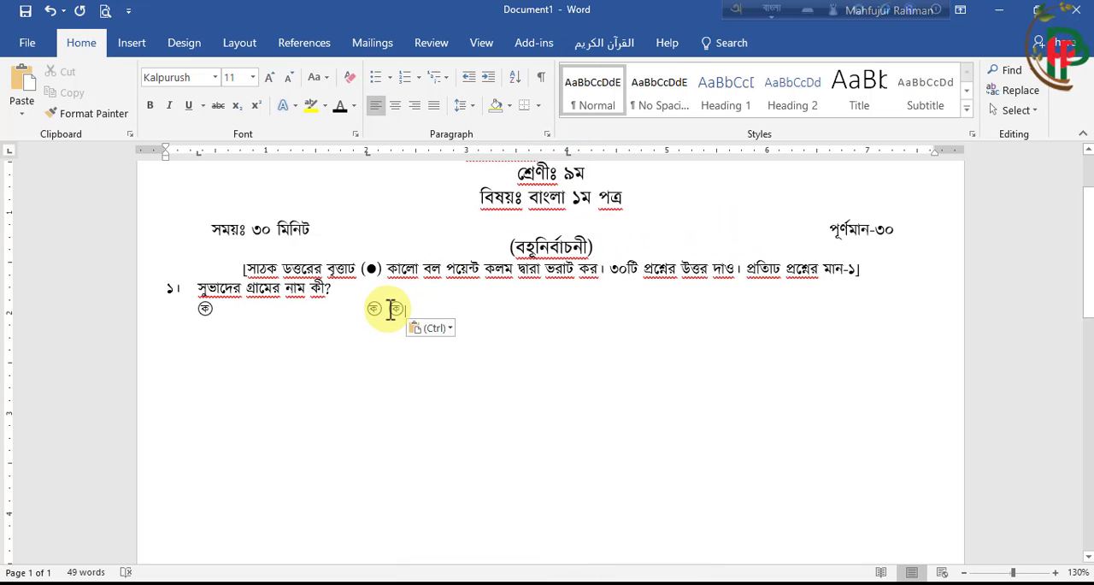
pyautogui.press('Left')
pyautogui.press('Tab')
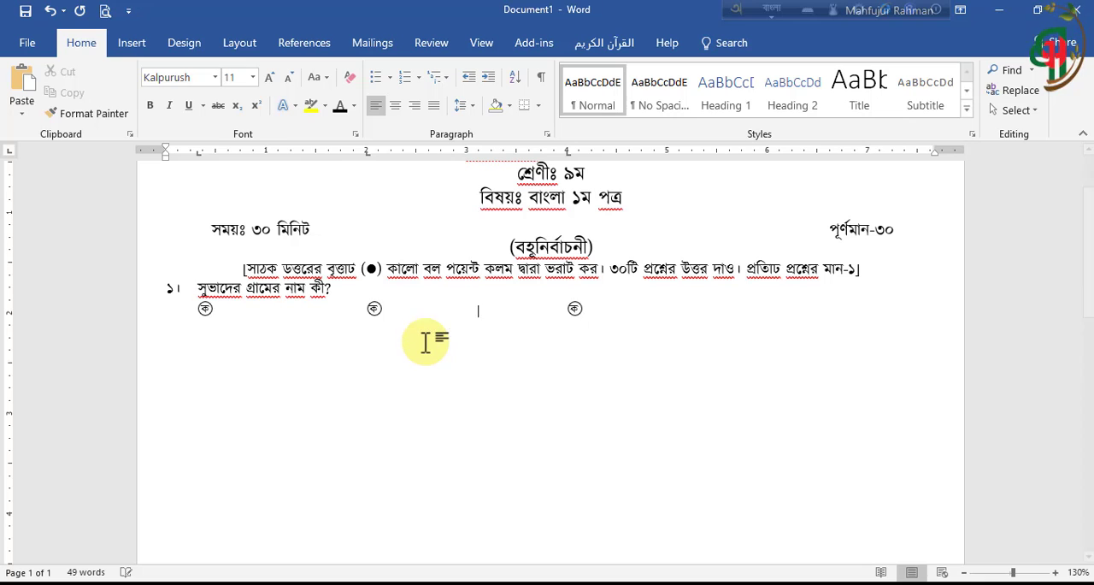
pyautogui.click(590, 309)
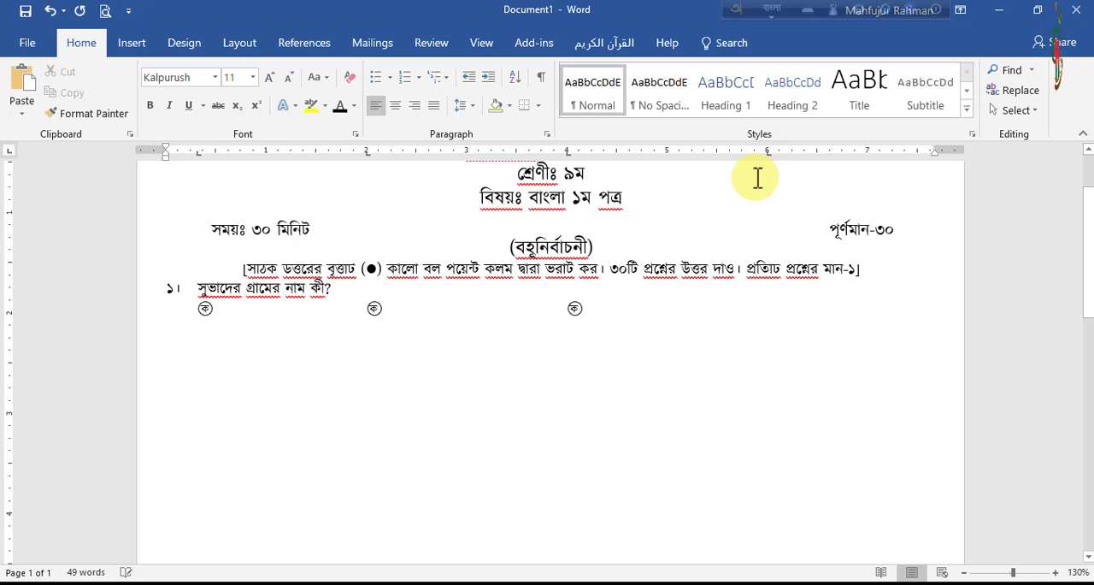
# Paste a fourth ক circle at the 6" tab stop and change the second circle's letter to খ
pyautogui.hotkey('ctrl', 'v')
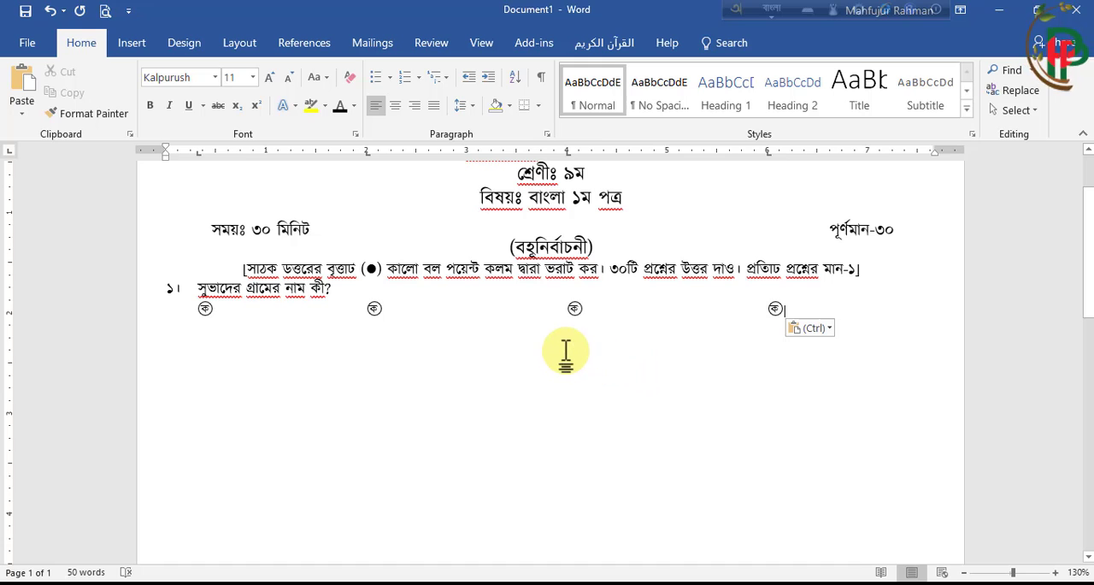
pyautogui.scroll(8, 565, 350)
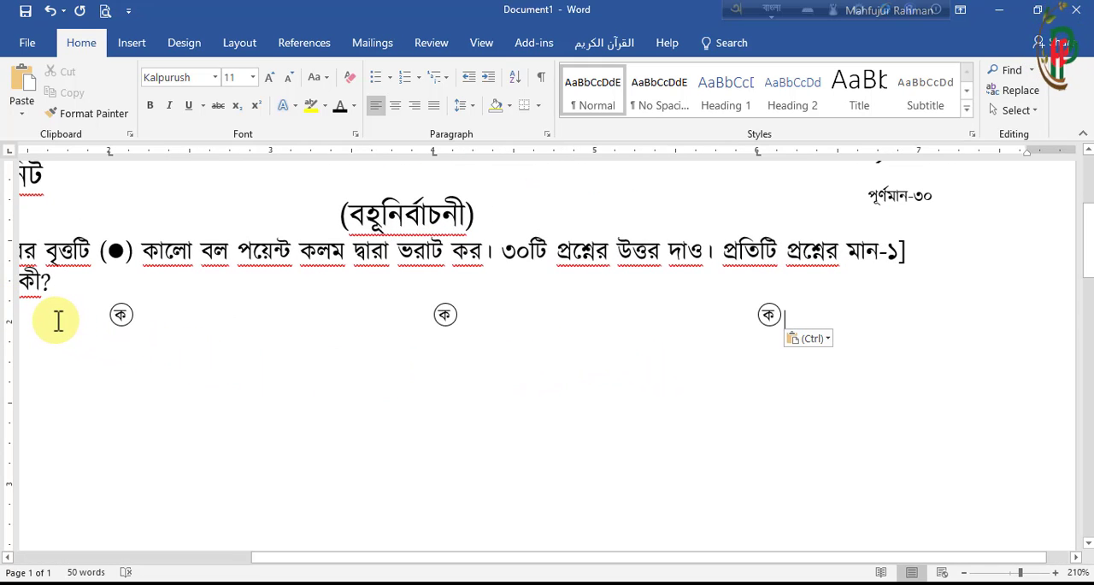
pyautogui.click(122, 315)
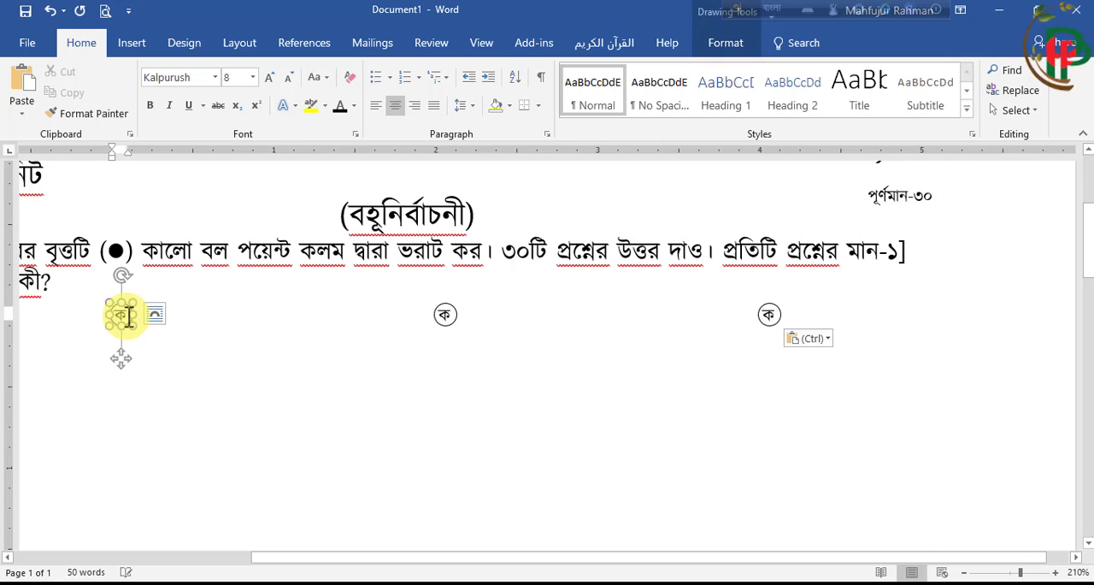
pyautogui.press('BackSpace')
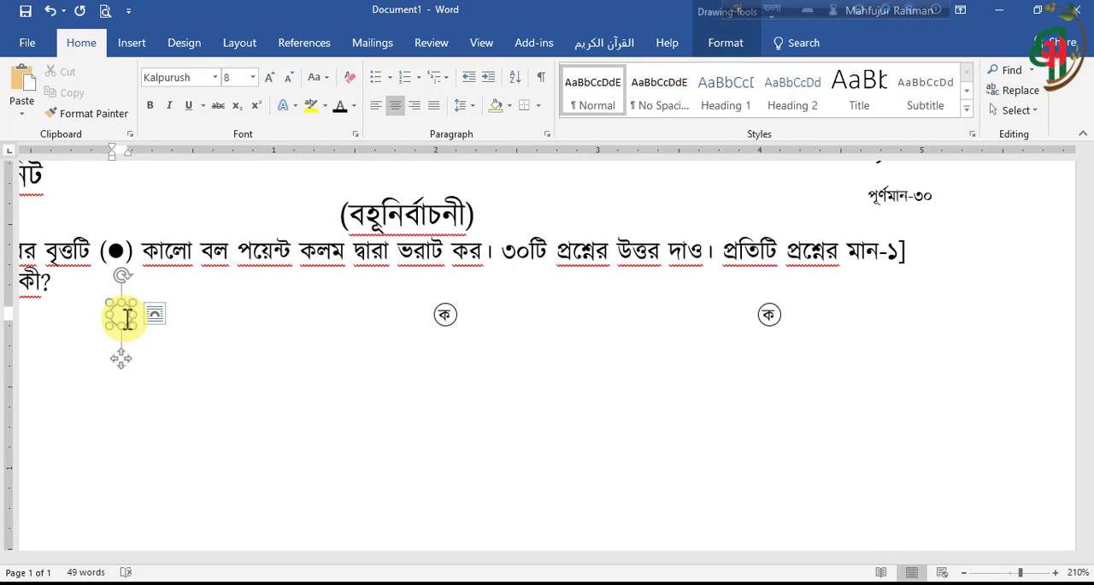
pyautogui.write('ক')
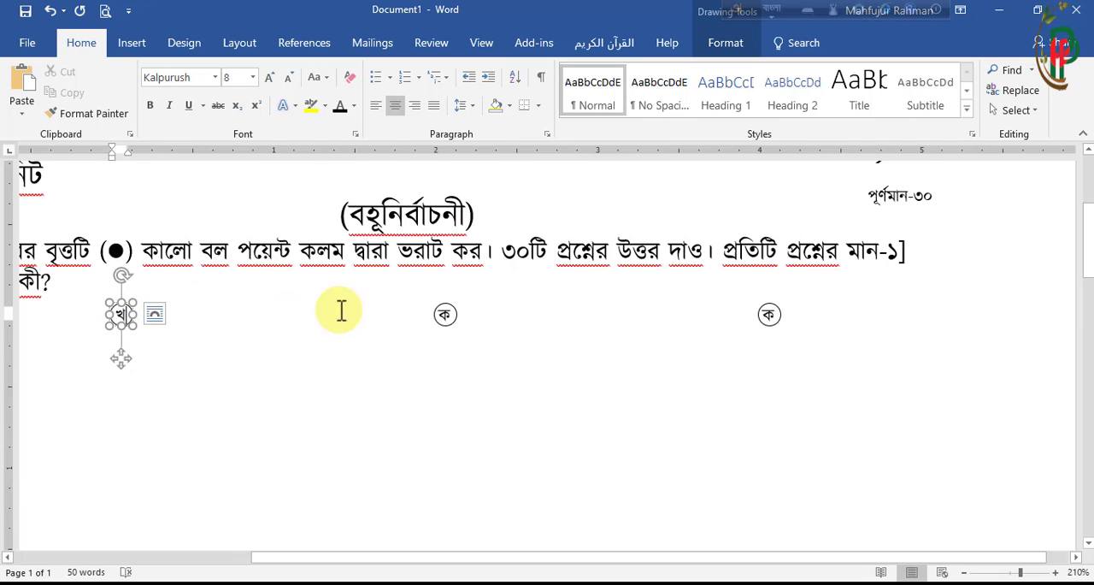
# Change the letter in the third circle to গ and in the fourth circle to ঘ
pyautogui.click(453, 316)
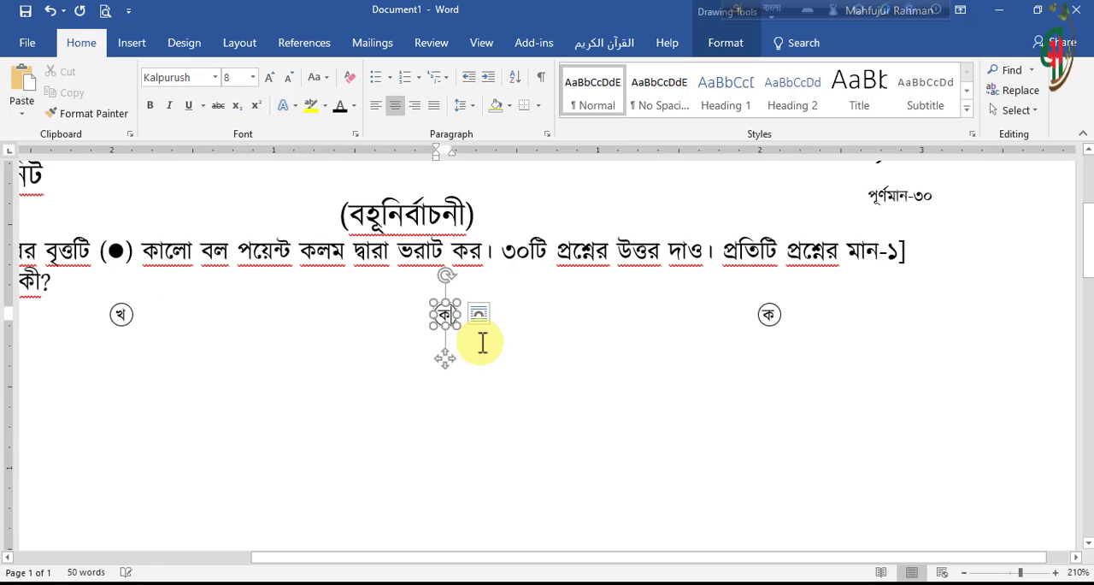
pyautogui.press('BackSpace')
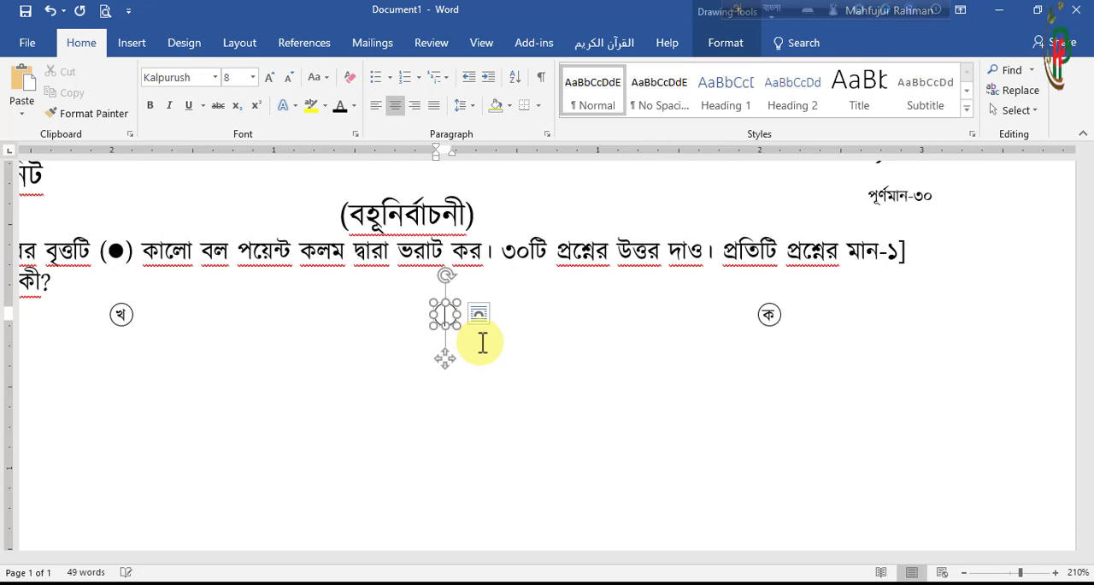
pyautogui.write('গ')
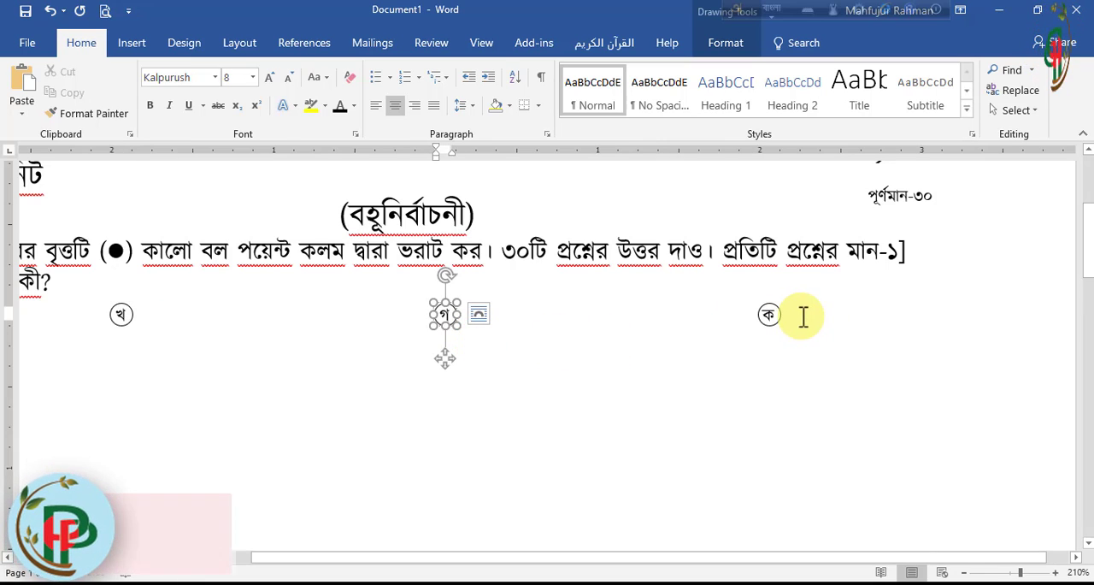
pyautogui.click(772, 314)
pyautogui.press('BackSpace')
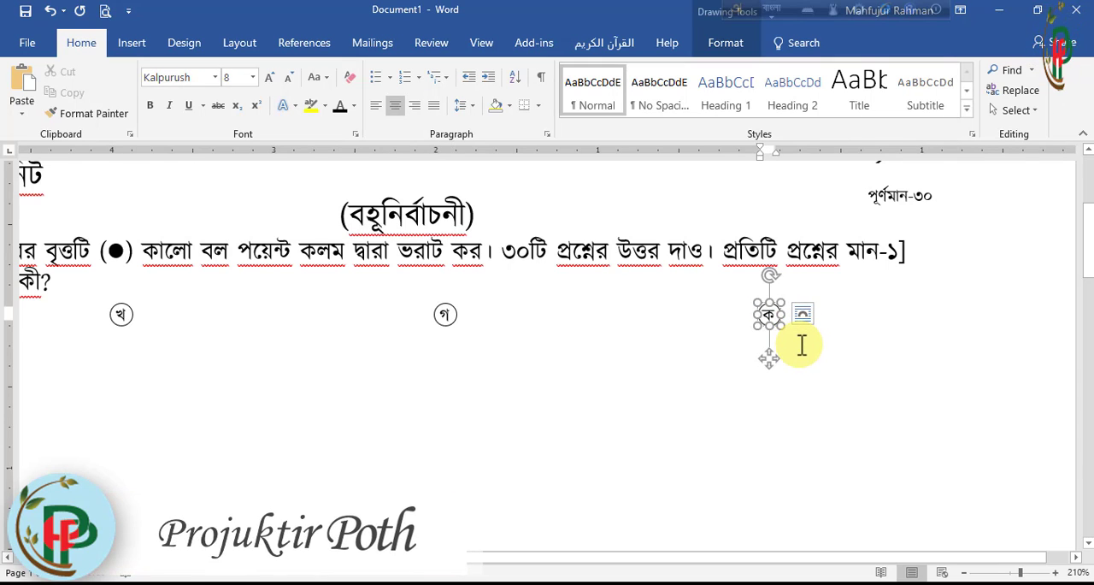
pyautogui.write('ঘ')
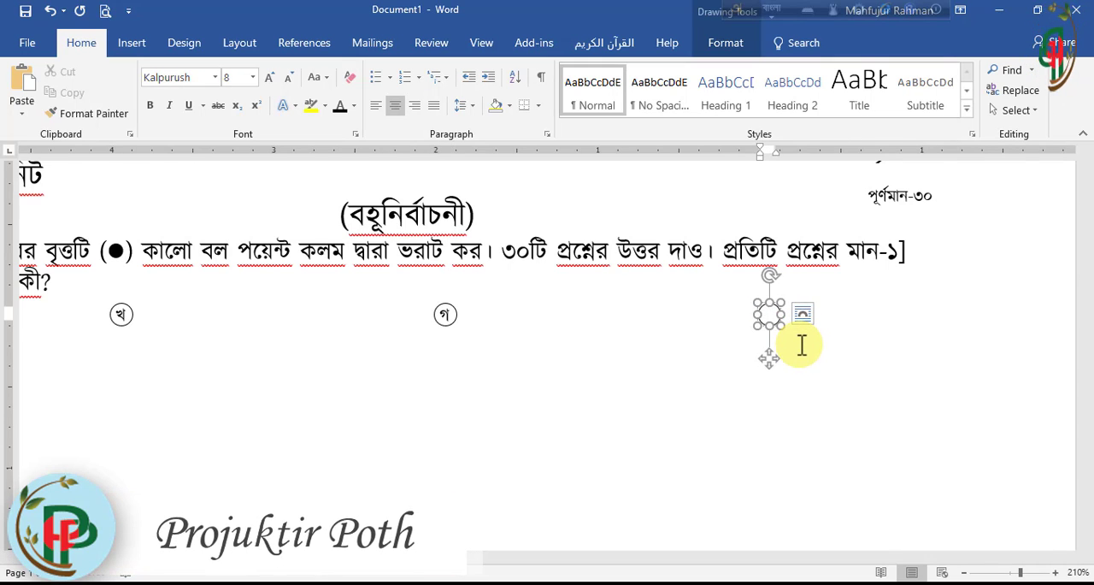
pyautogui.click(661, 425)
pyautogui.scroll(-6, 656, 421)
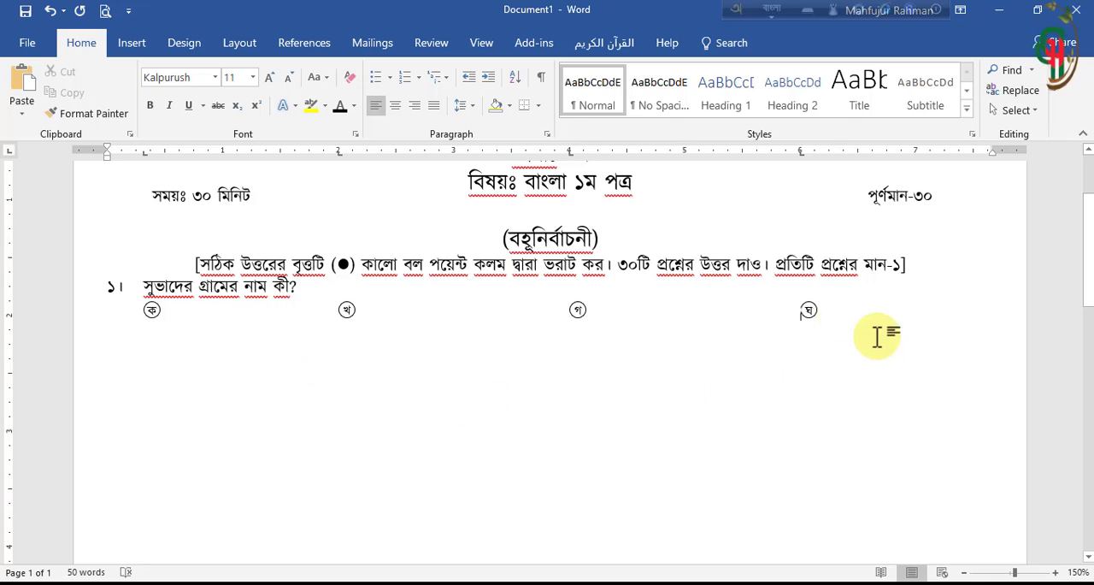
# Add question number ২। on a new line below the options, followed by an indented empty line for its answer options
pyautogui.click(821, 311)
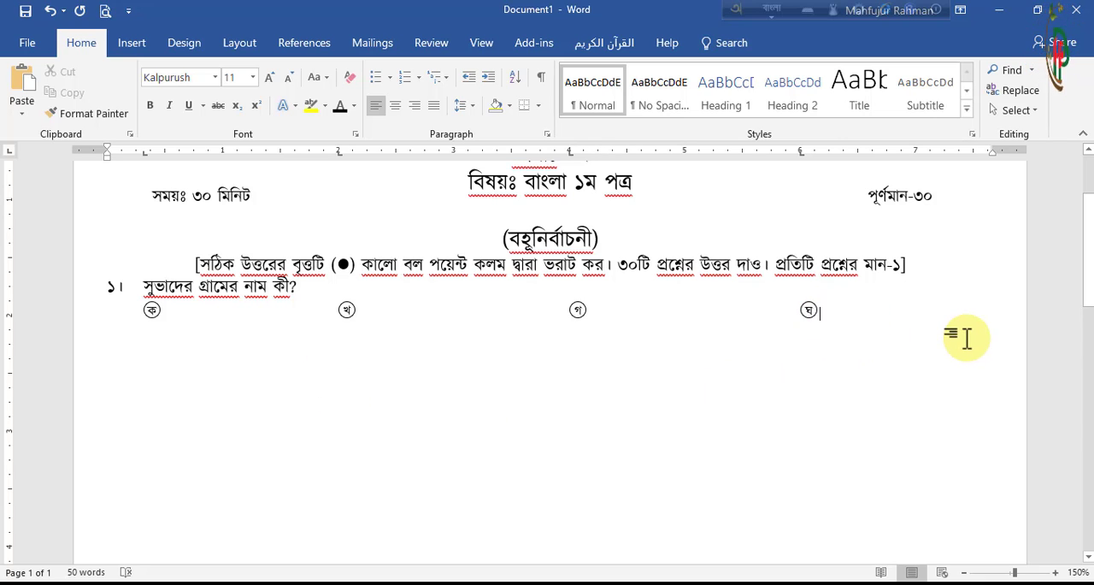
pyautogui.press('Return')
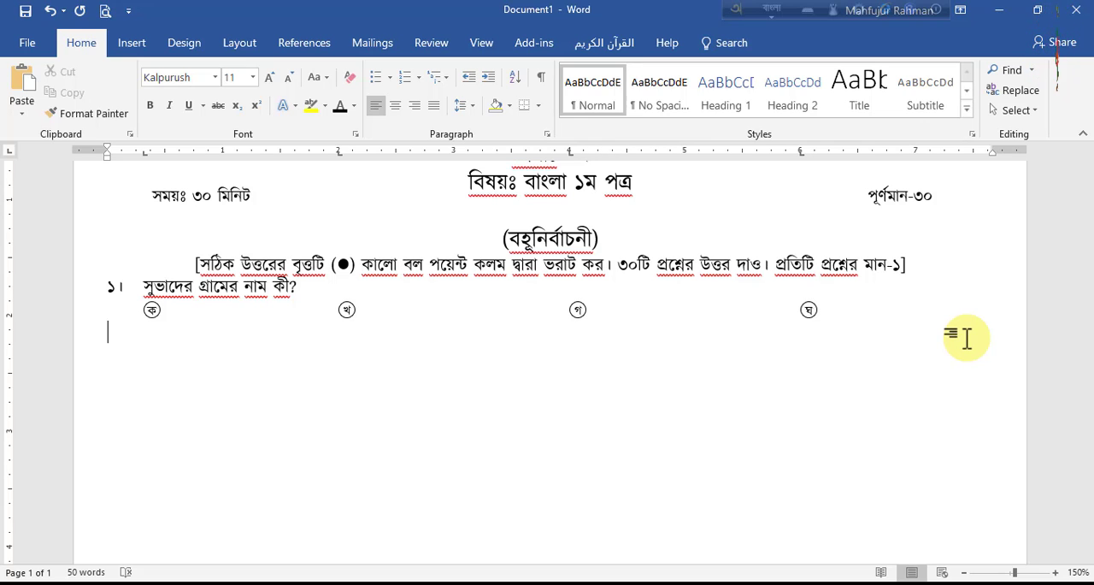
pyautogui.write('২।')
pyautogui.press('Tab')
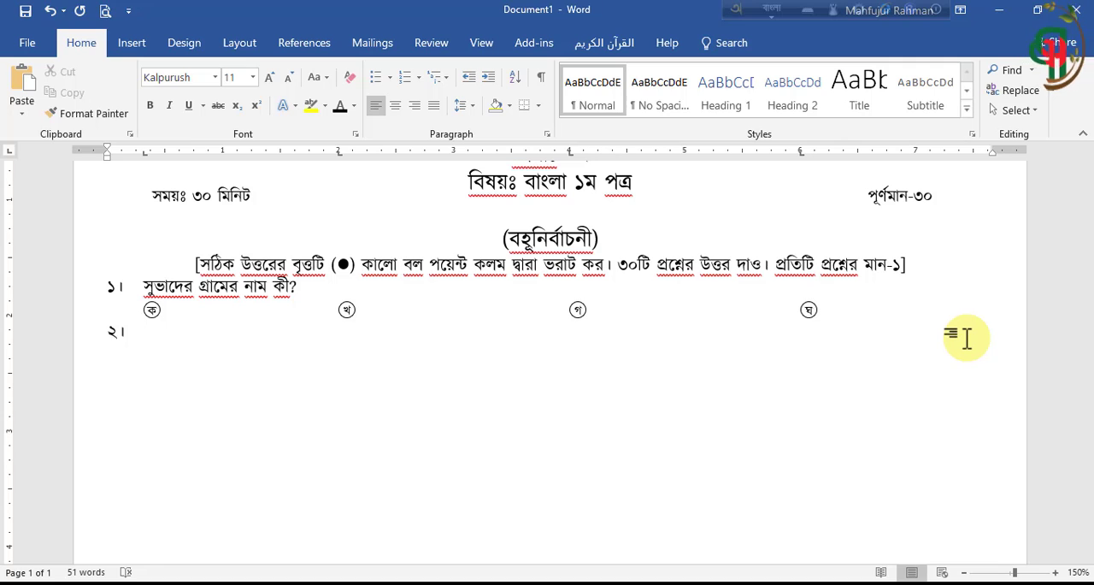
pyautogui.press('Return')
pyautogui.press('Tab')
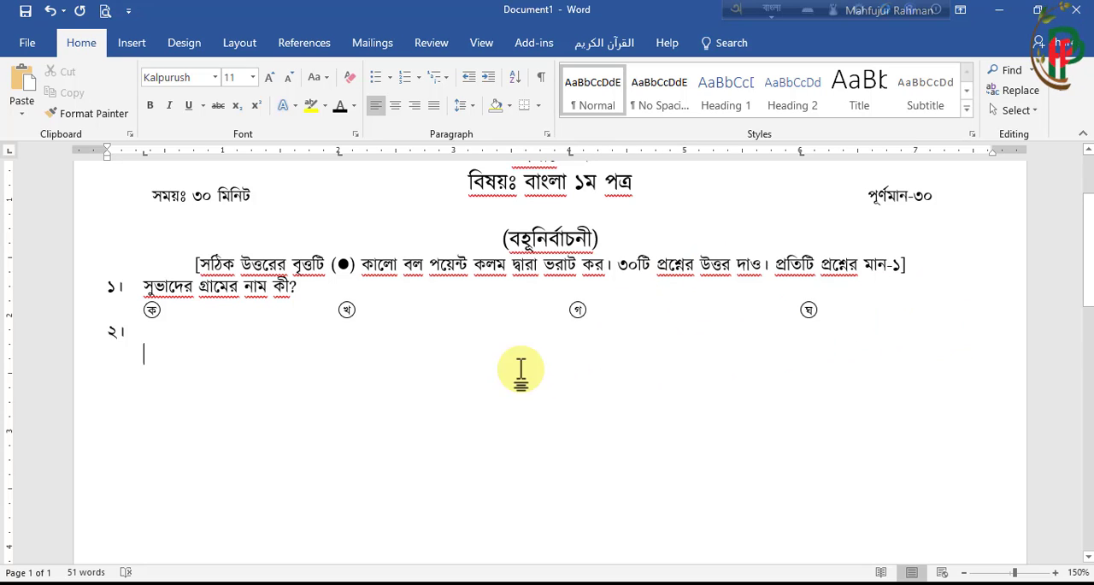
# Copy the ক, খ, গ, ঘ circle row from question ১ and paste it on the indented line beneath ২।
pyautogui.moveTo(146, 309); pyautogui.dragTo(838, 315)
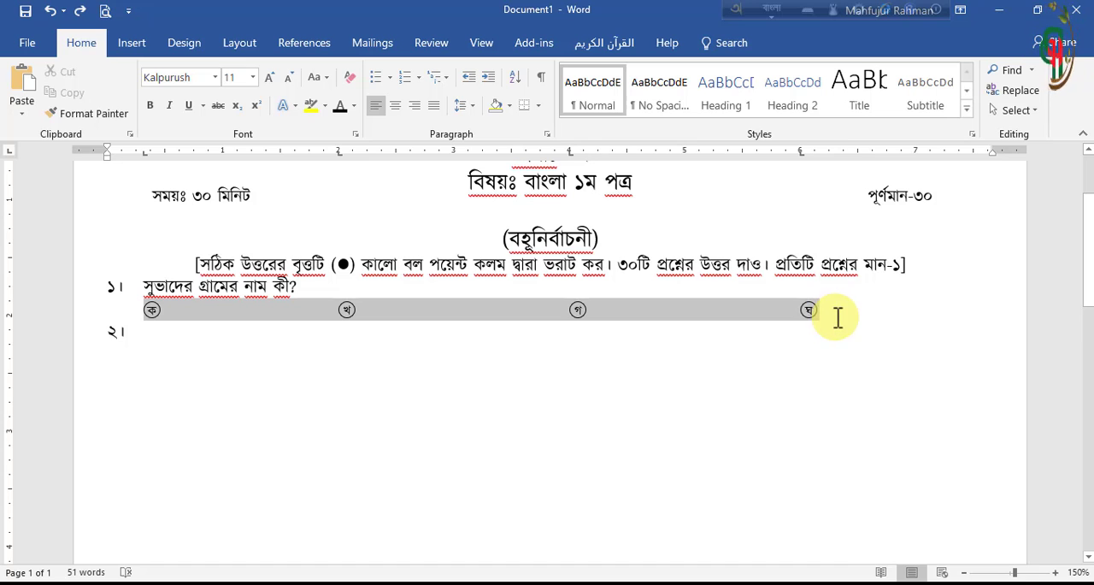
pyautogui.hotkey('ctrl', 'c')
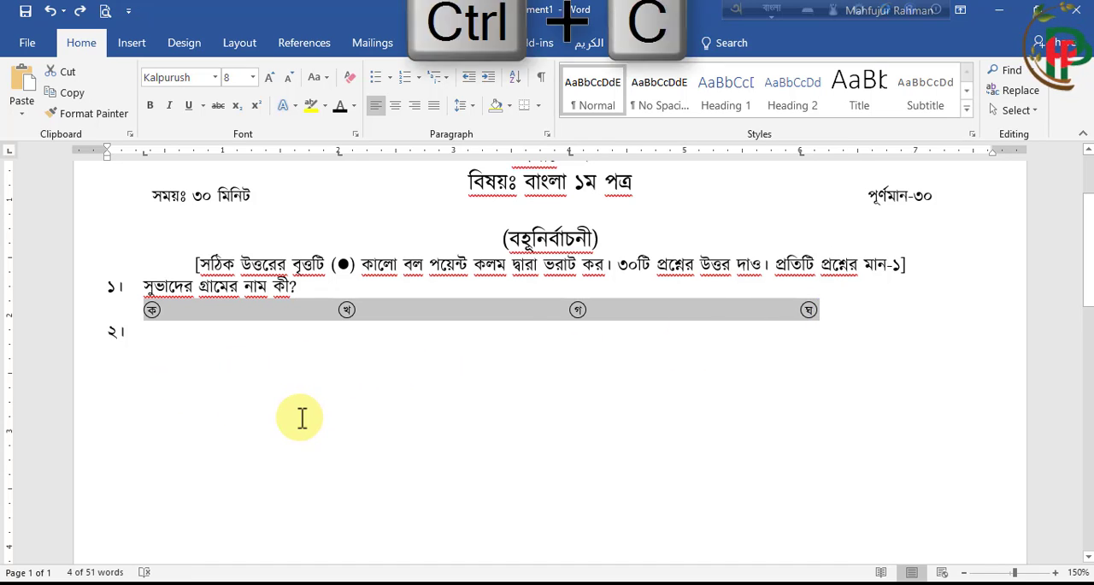
pyautogui.click(148, 351)
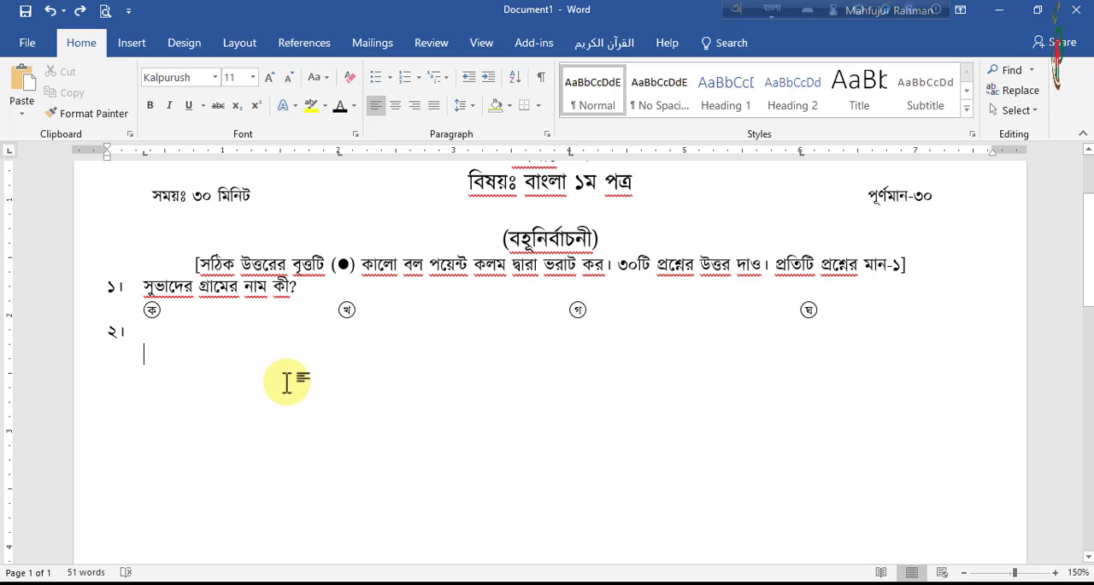
pyautogui.hotkey('ctrl', 'v')
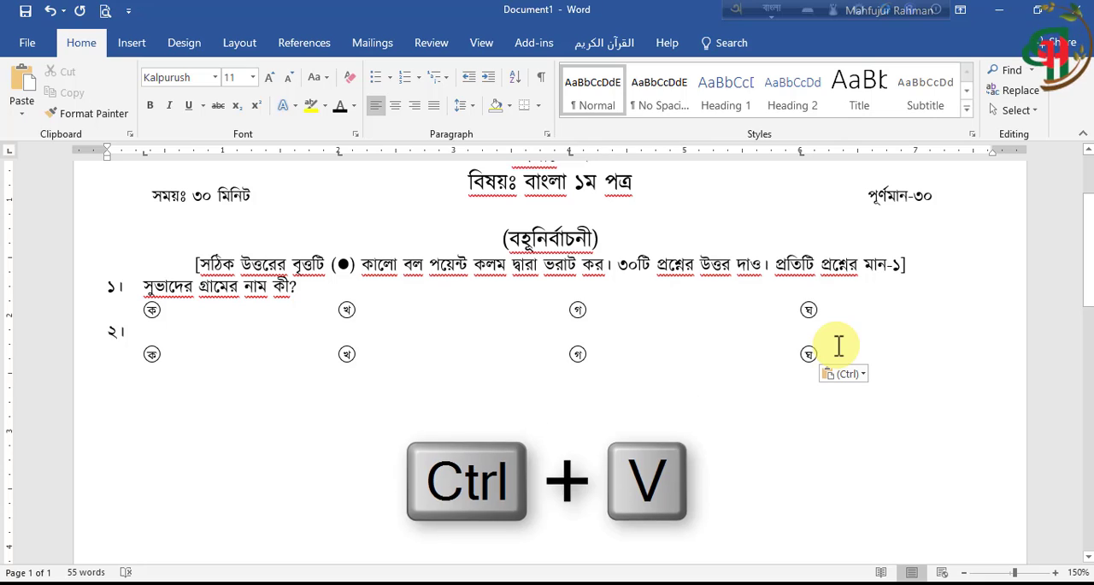
# Add question number ৩। on a new line and paste the copied circle row on an indented line beneath it
pyautogui.press('Return')
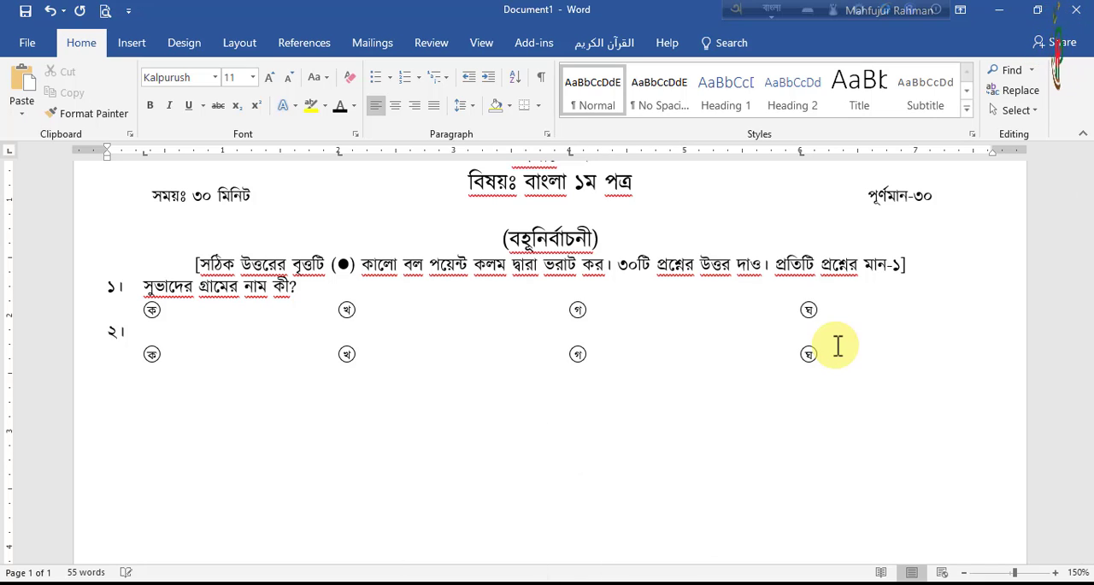
pyautogui.write('৩')
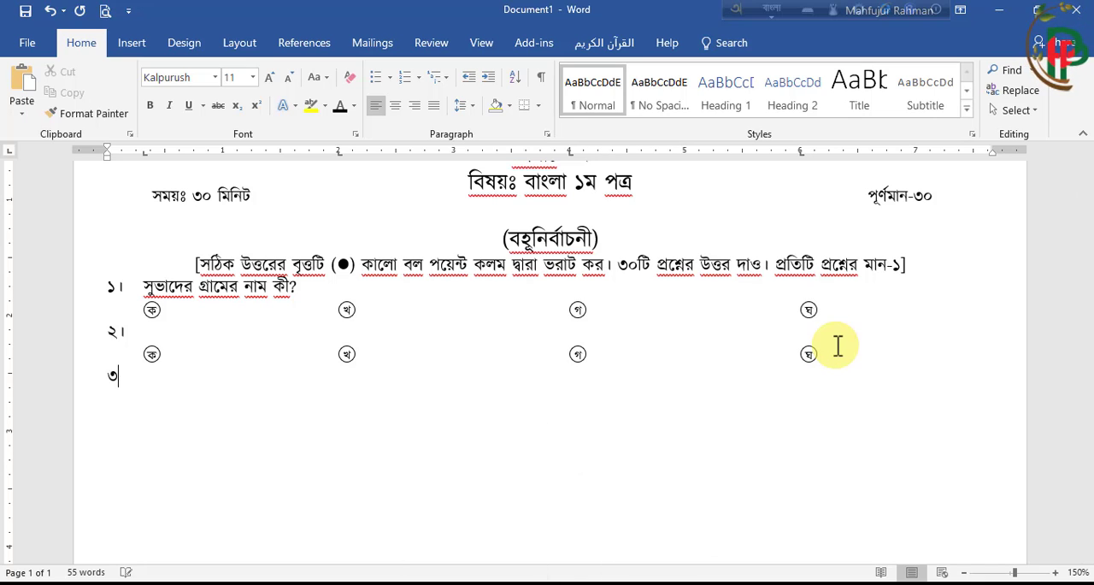
pyautogui.write('।')
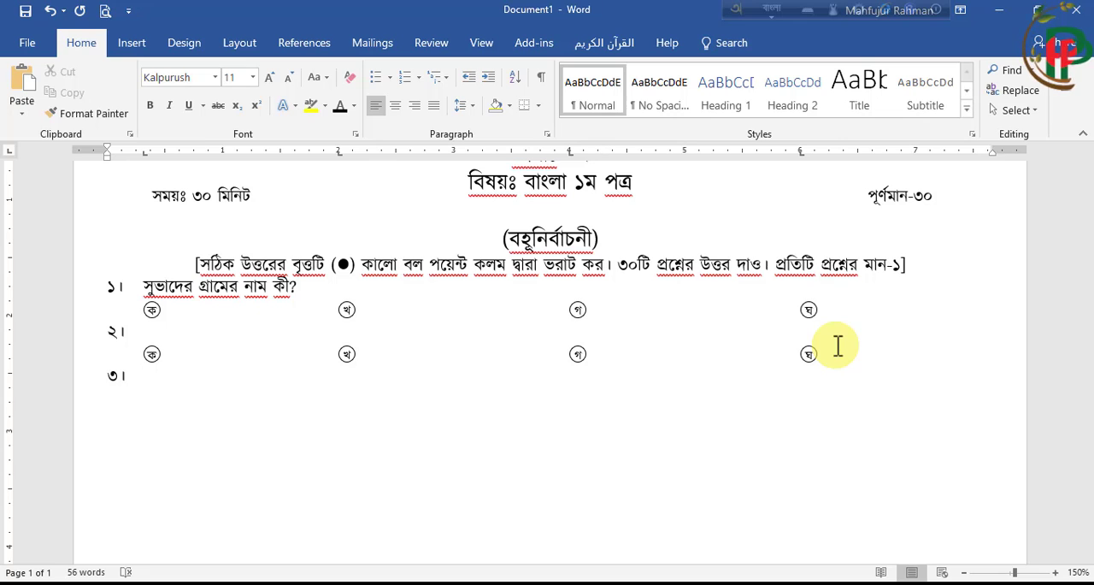
pyautogui.press('Return')
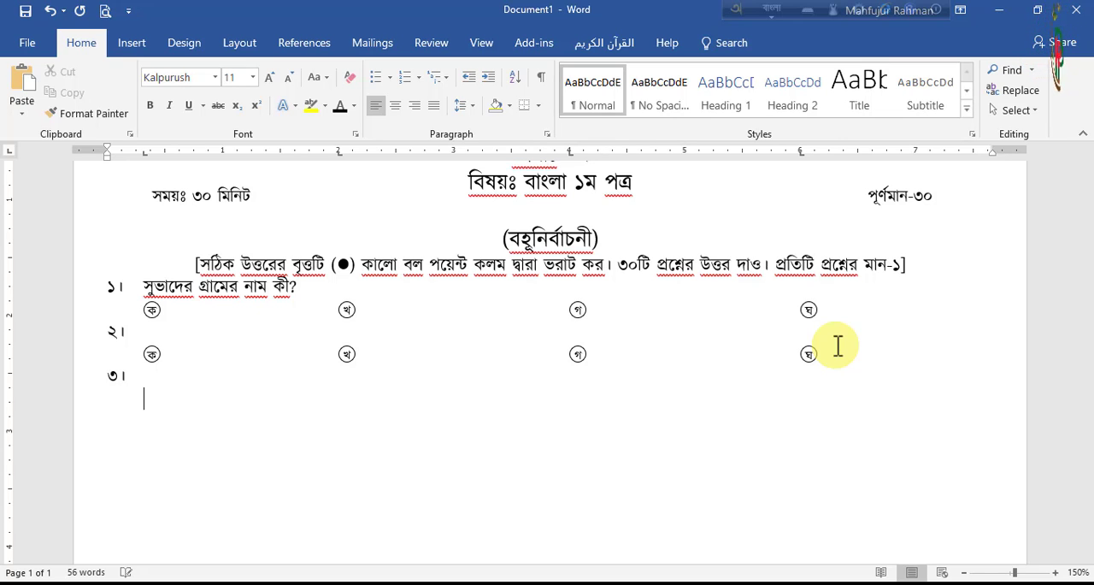
pyautogui.hotkey('ctrl', 'v')
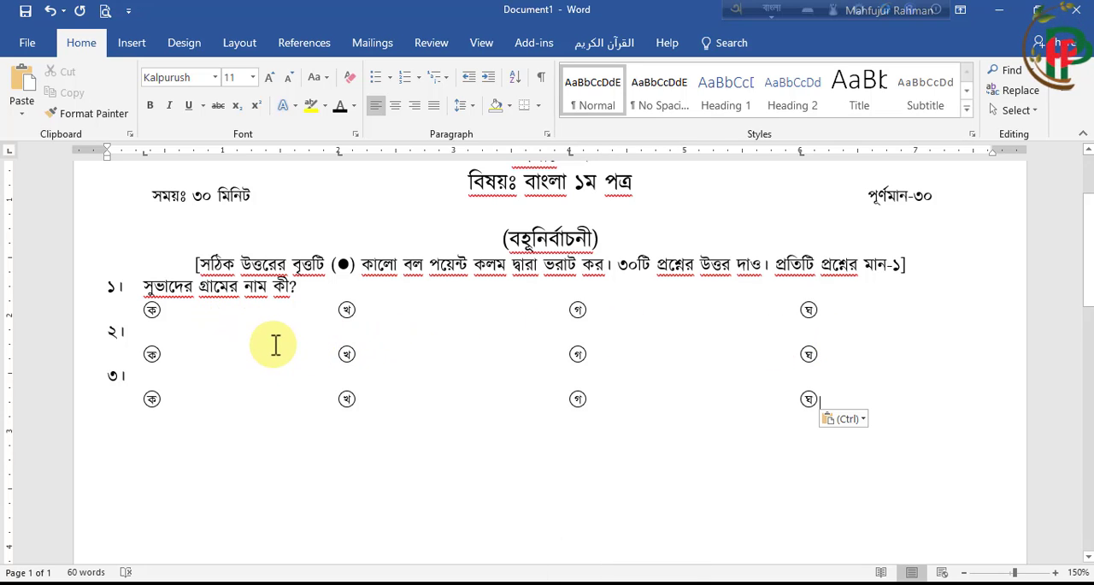
# Place the text cursor after the ক circle in question ১'s option row
pyautogui.click(219, 318)
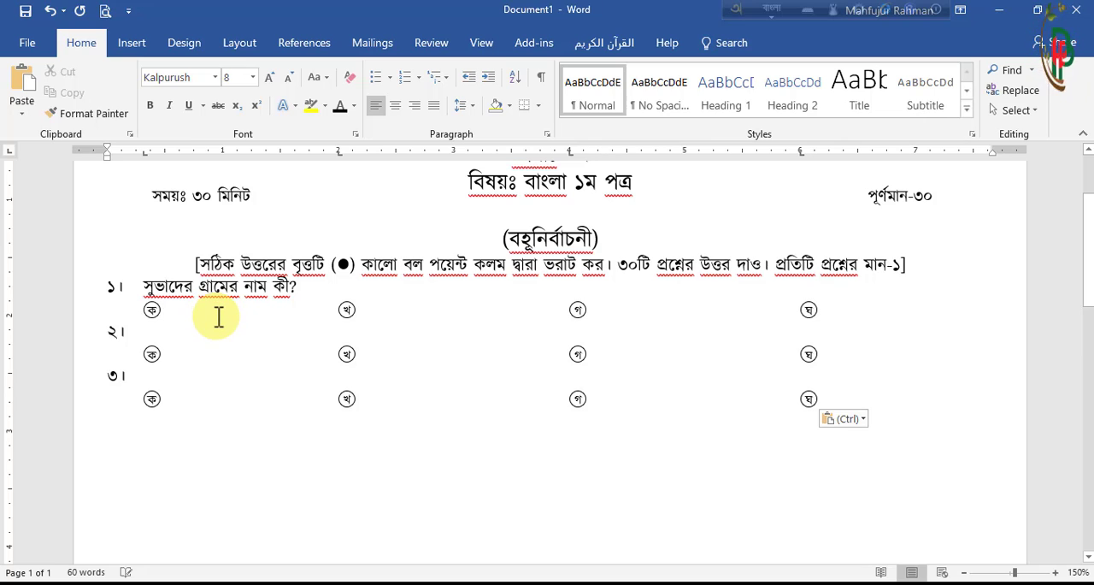